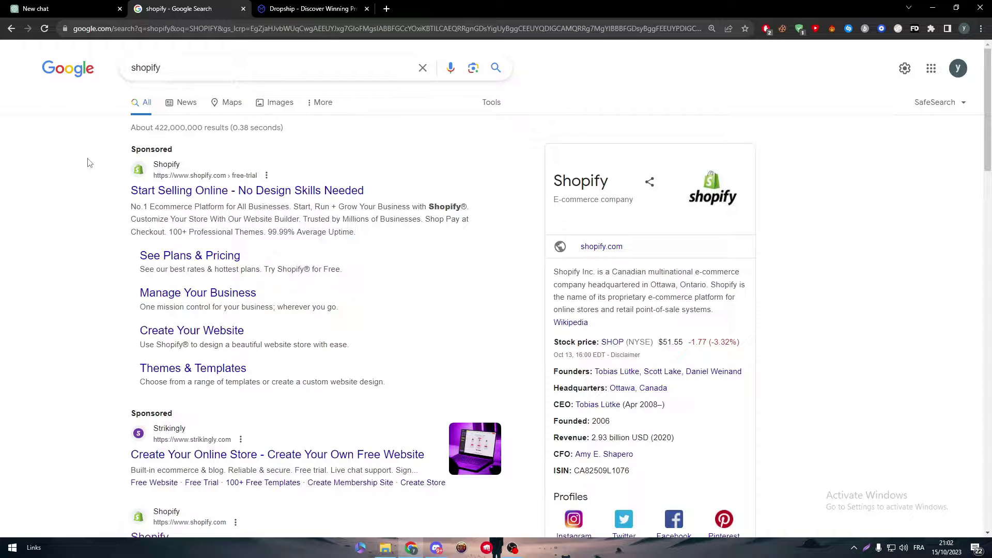
Open Shopify's homepage from the Google results for 'shopify'
scroll(90, 163, "down", 4)
left_click(140, 312)
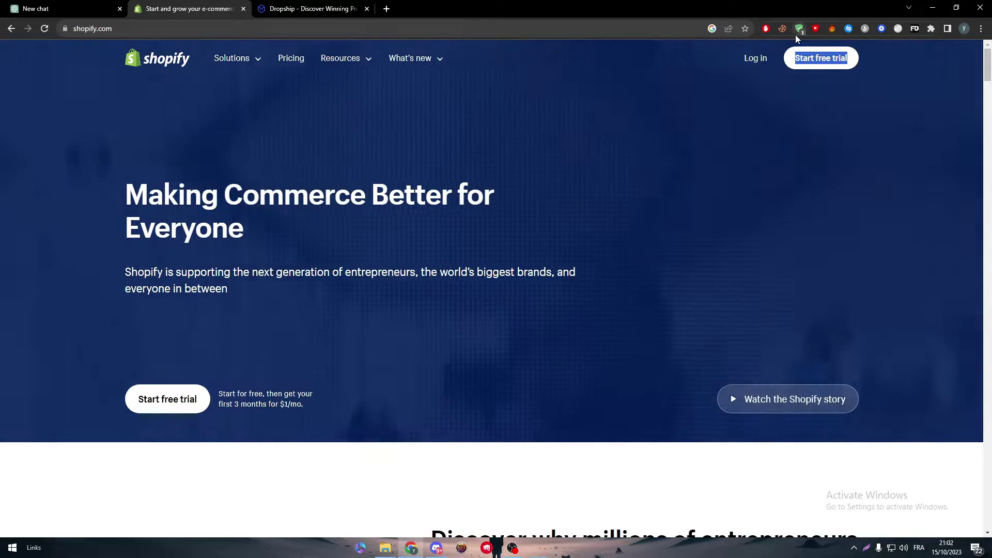
Log in to Shopify, open the first My Store's admin, then bring the Dropship tab forward
right_click(799, 28)
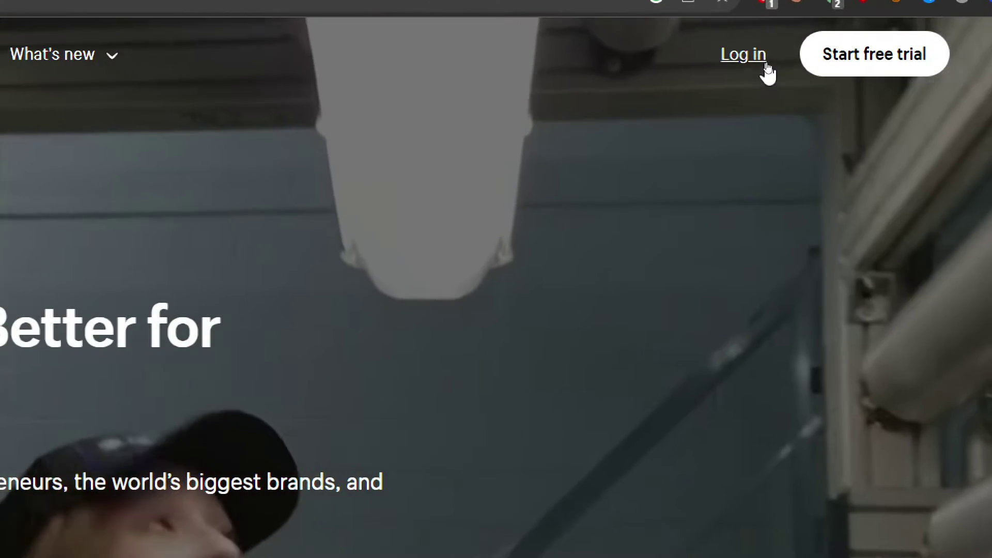
left_click(765, 62)
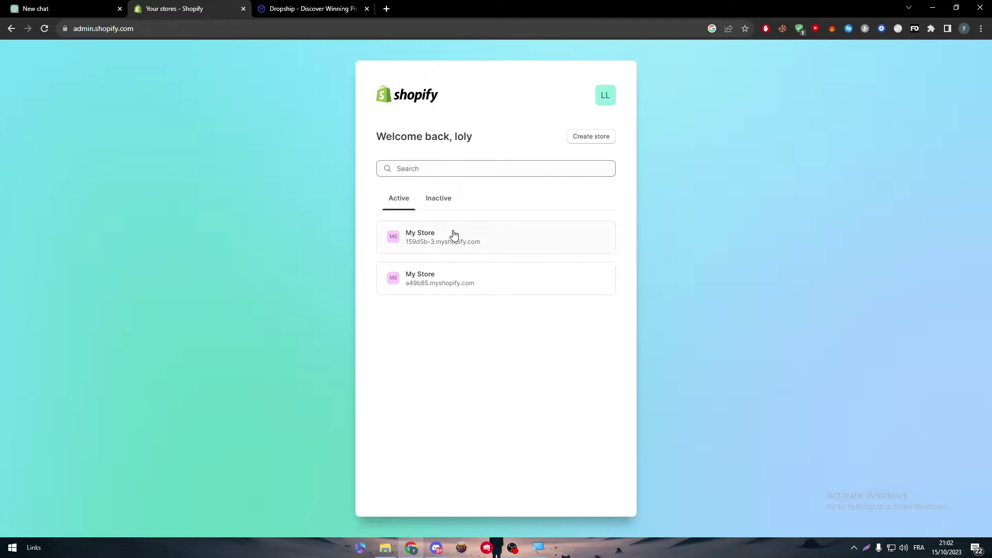
left_click(457, 246)
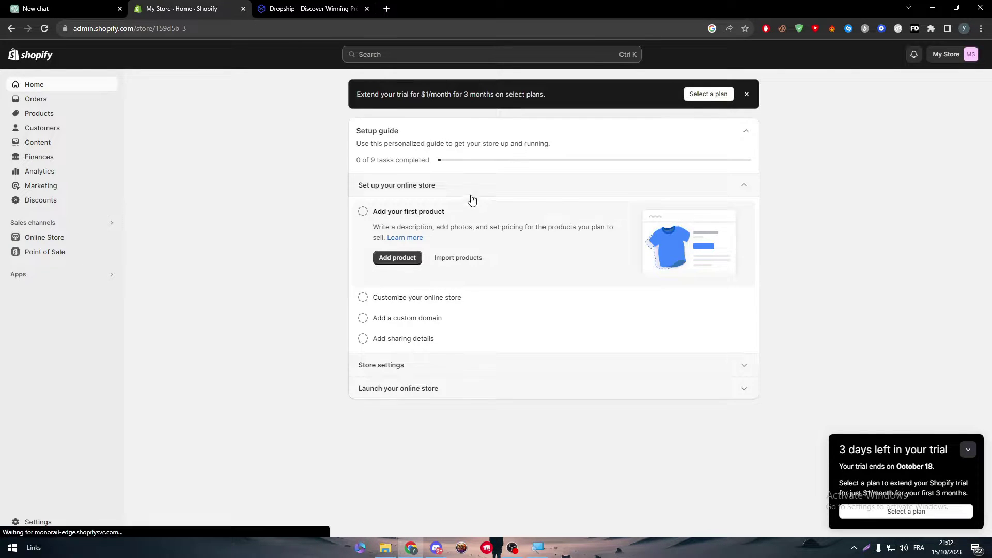
left_click(319, 5)
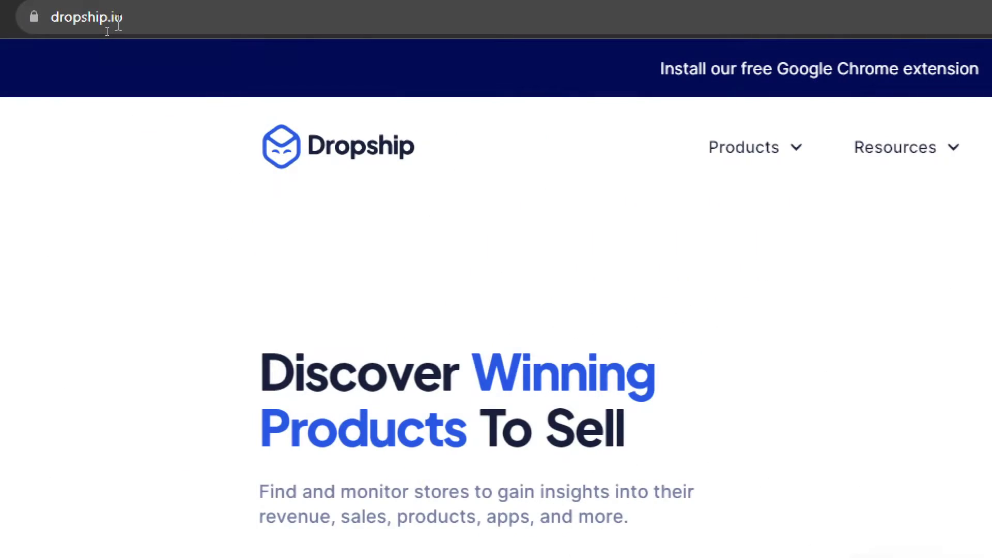
Start a Dropship.io free trial by signing up with a Google account
scroll(690, 190, "down", 7)
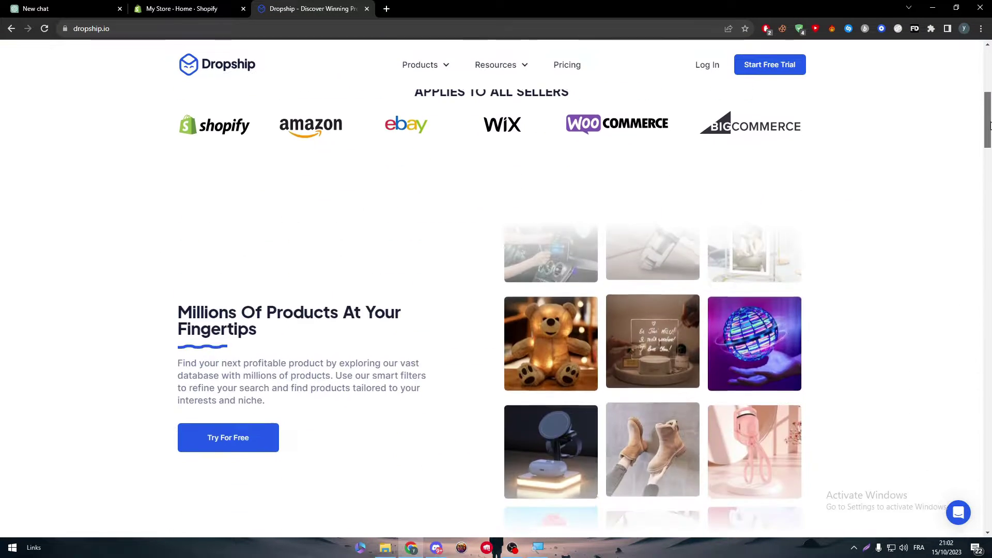
scroll(755, 73, "up", 3)
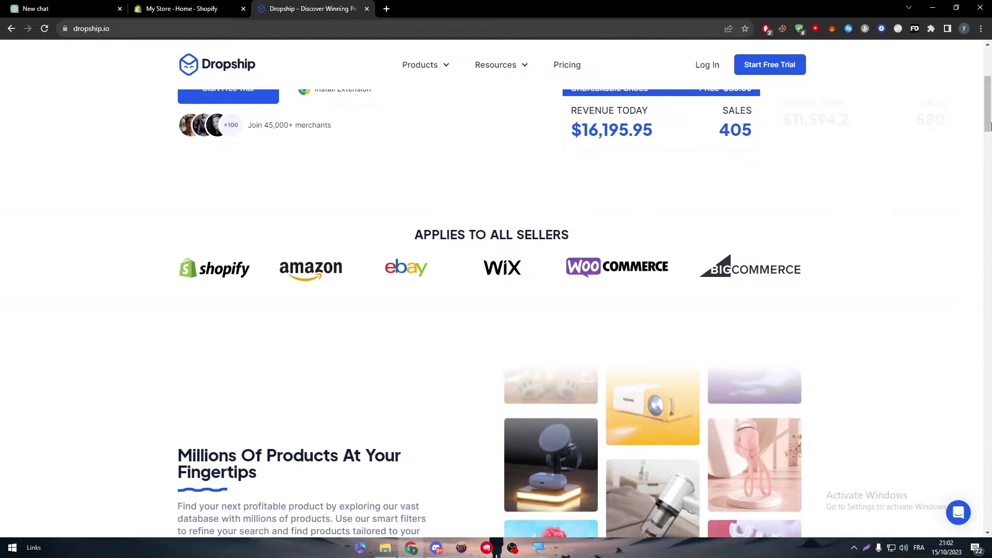
left_click_drag(988, 125, 989, 98)
left_click(769, 95)
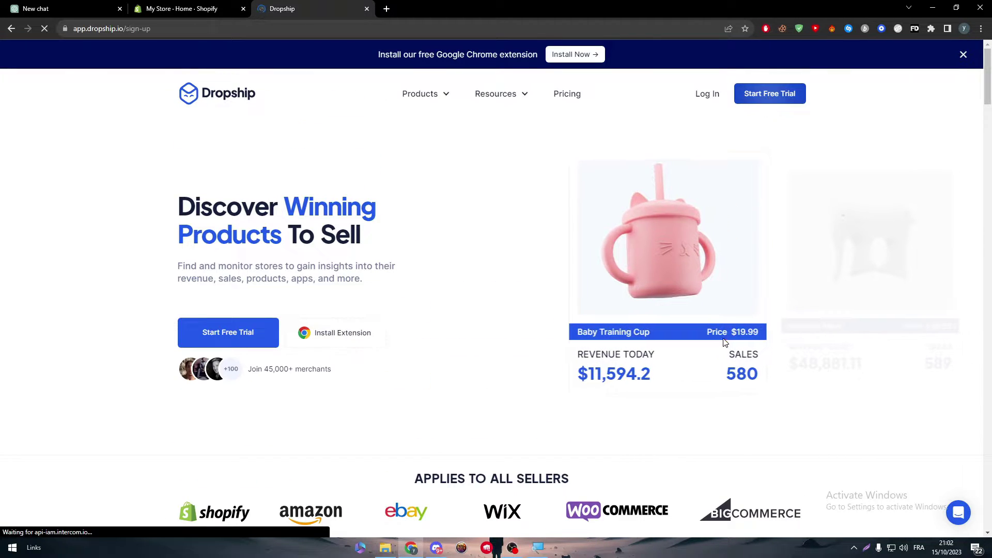
left_click(433, 201)
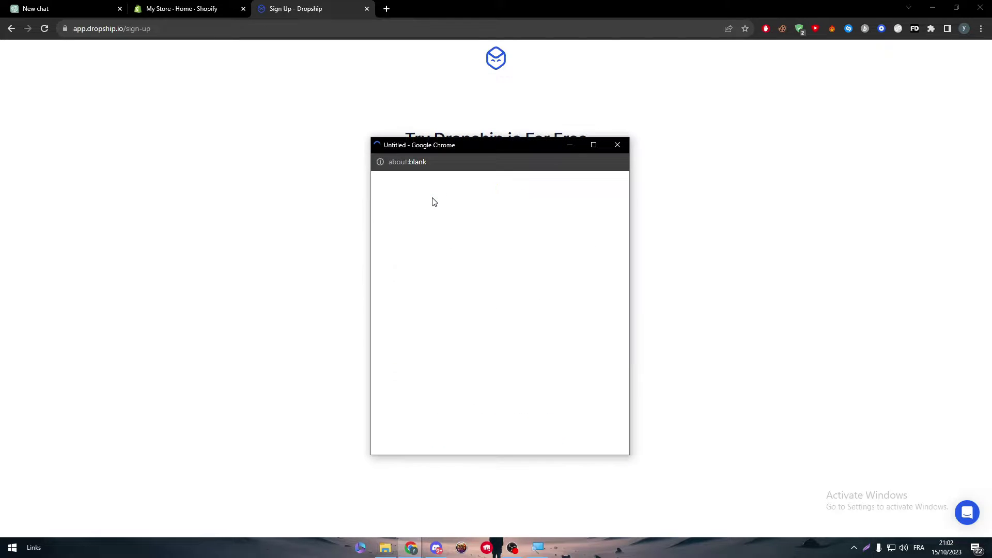
left_click_drag(455, 147, 804, 134)
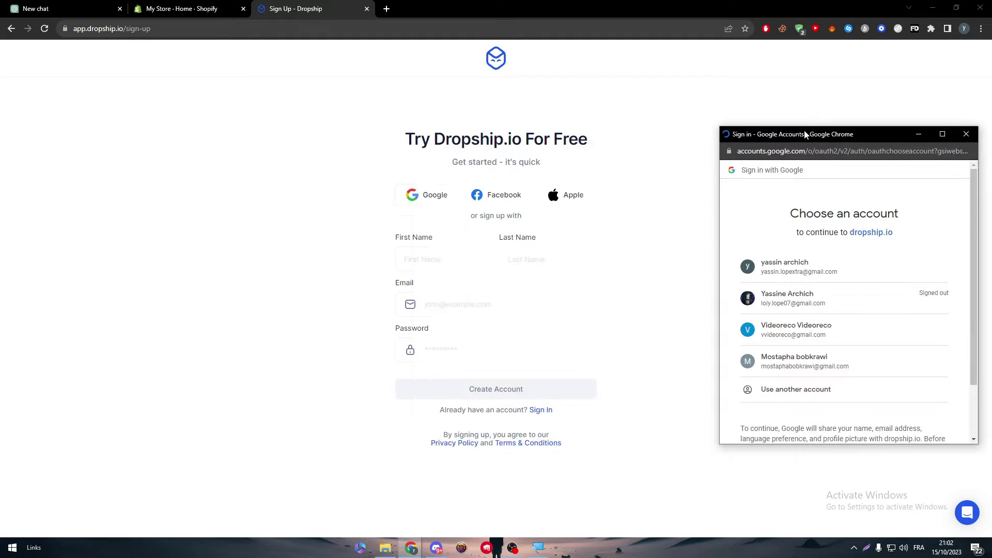
left_click(790, 272)
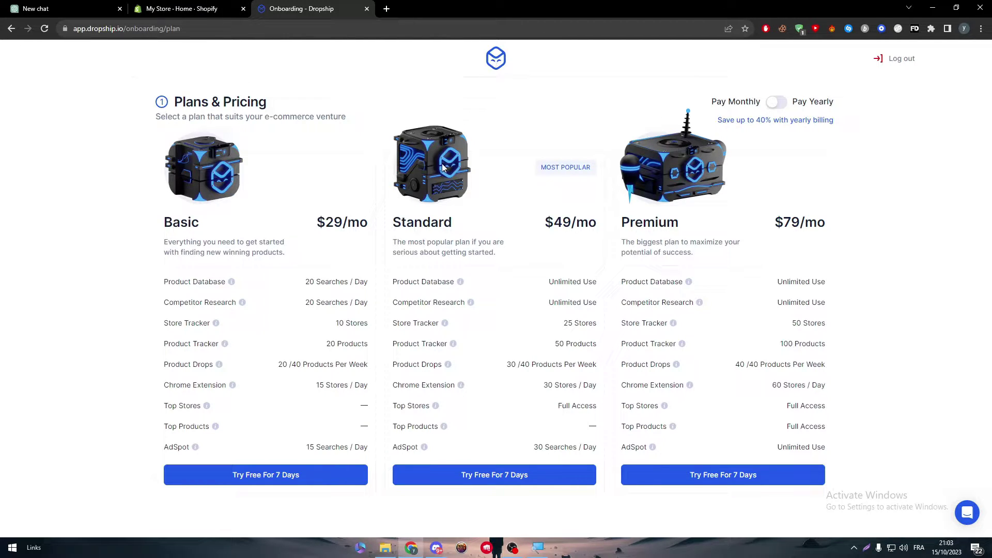
From the Shopify admin's recommended apps, open the Shopify App Store in a new tab
left_click(207, 12)
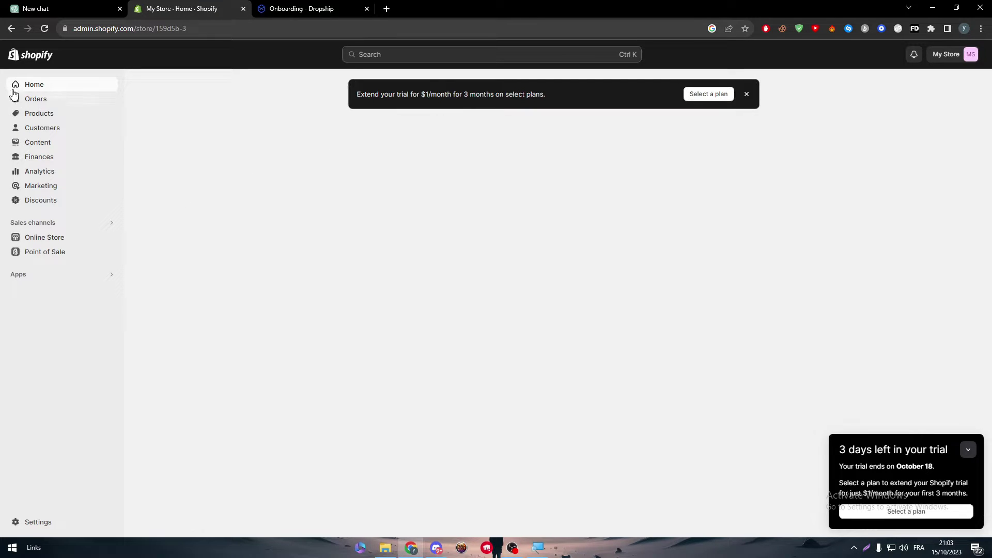
left_click(80, 279)
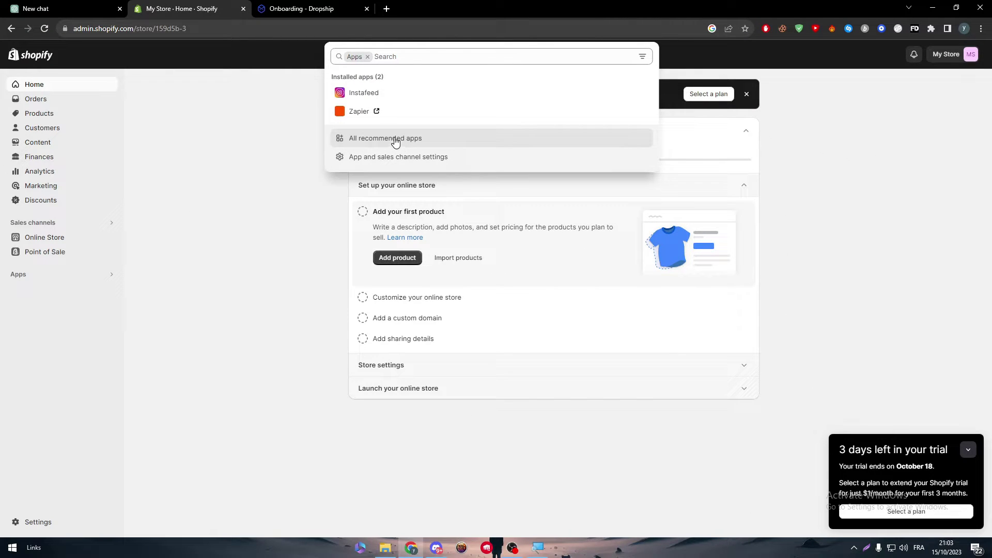
left_click(369, 141)
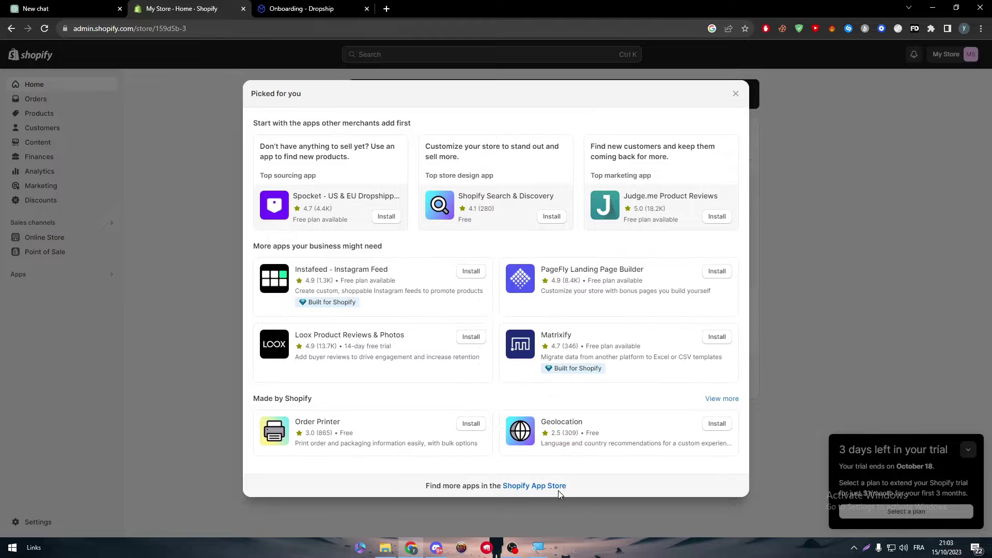
left_click(549, 485)
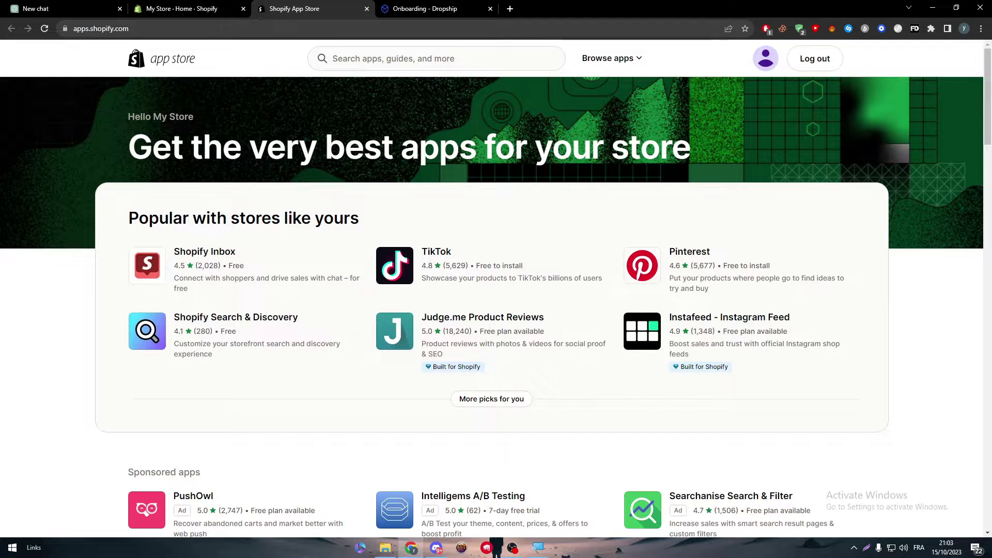
Search the Shopify App Store for 'dropship io' (279 apps), then return to Dropship's pricing tab
left_click(437, 59)
type("DROPSHIP")
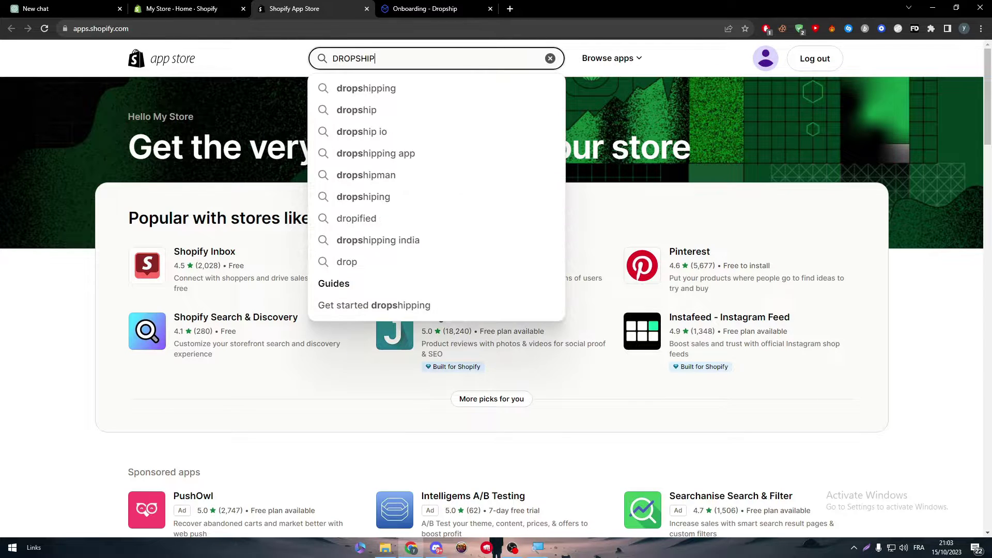
left_click(397, 129)
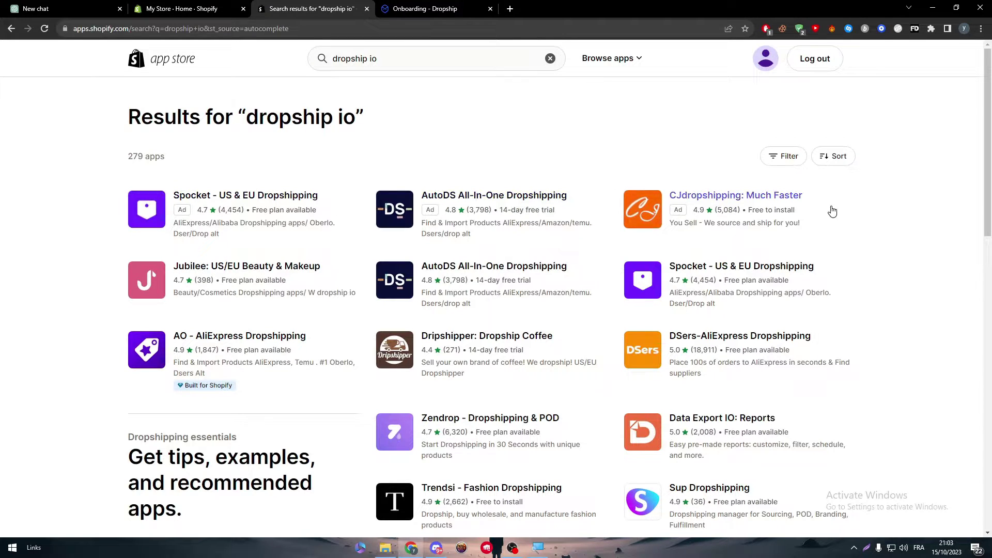
mouse_move(988, 189)
left_mouse_down()
mouse_move(991, 480)
mouse_move(990, 203)
left_mouse_up()
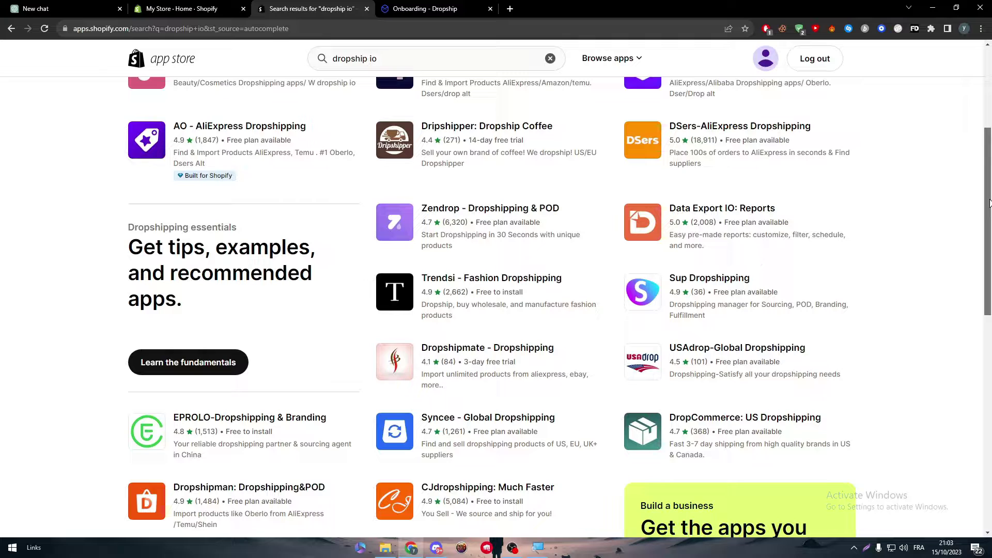
left_click_drag(989, 203, 970, 130)
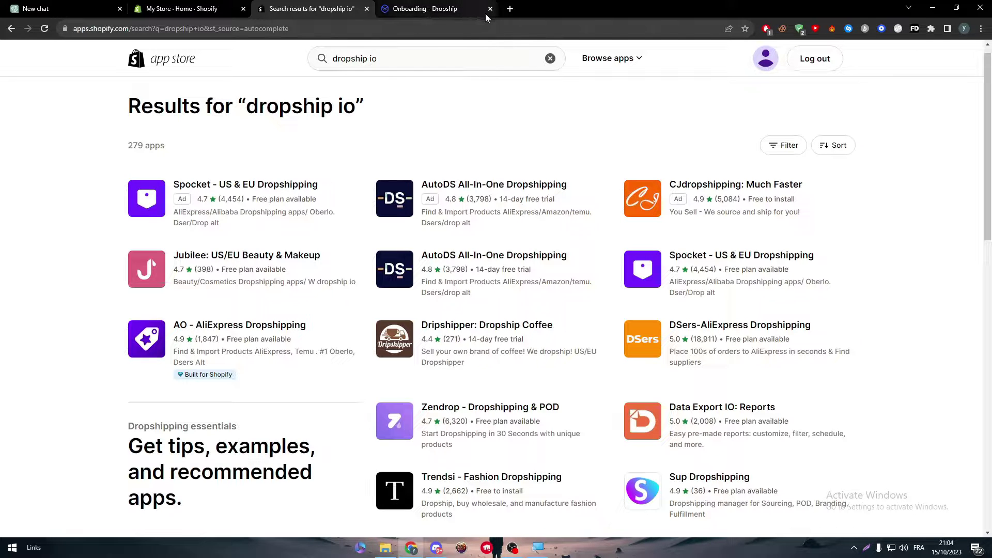
left_click(459, 9)
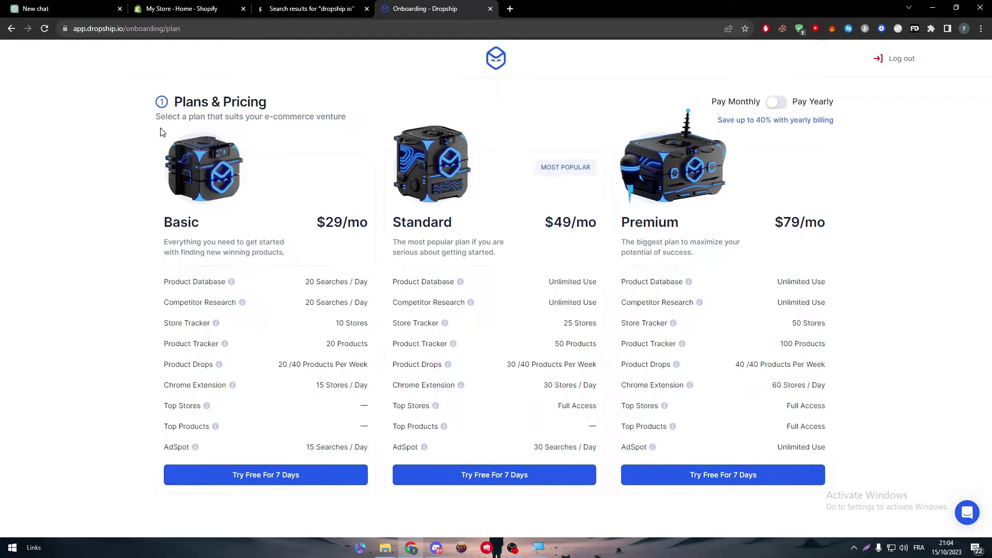
Google 'DROPSHHIP IO INTERGRATION WITH SHOPIFY' and open Dropship's Integration With Shopify article in a new tab
left_click(202, 28)
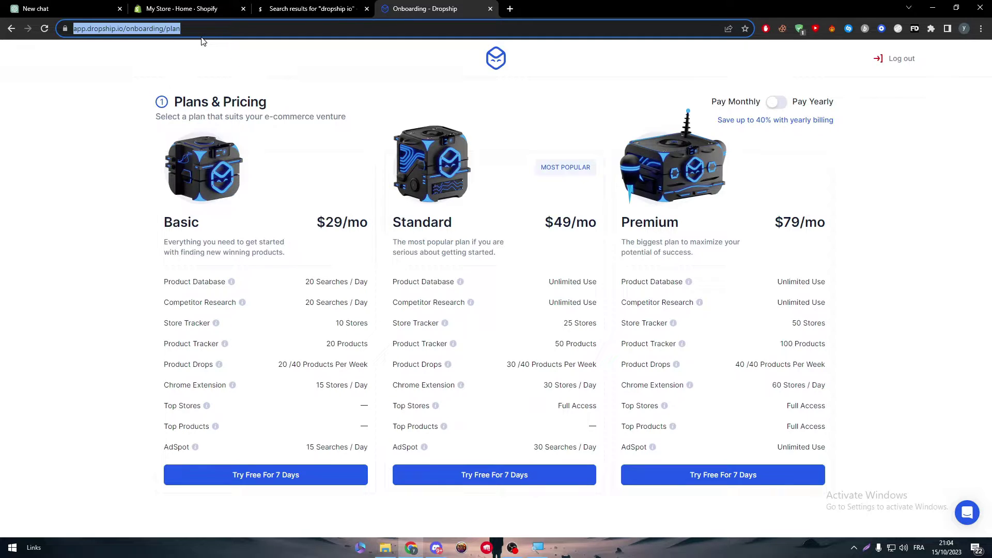
type("DROPSHHIP ")
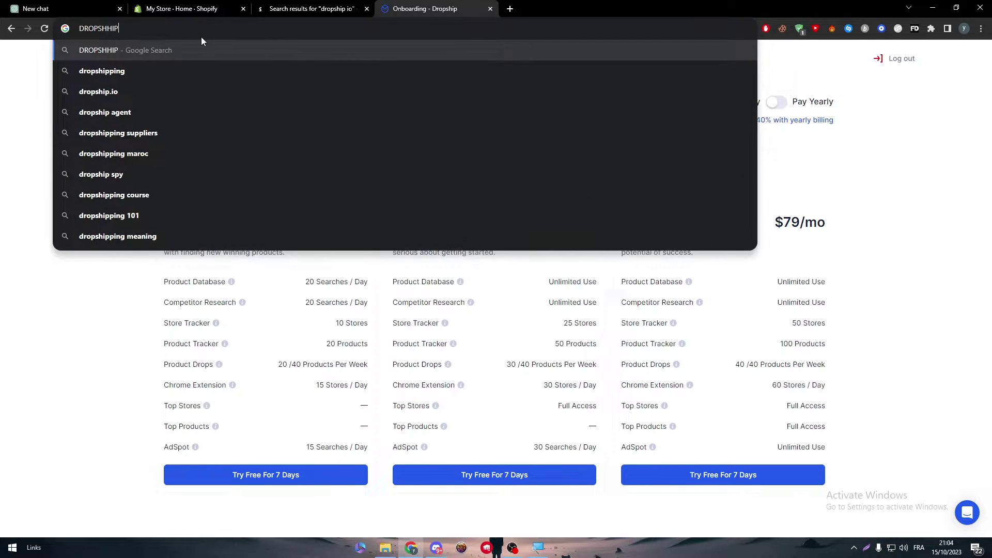
type("IO ")
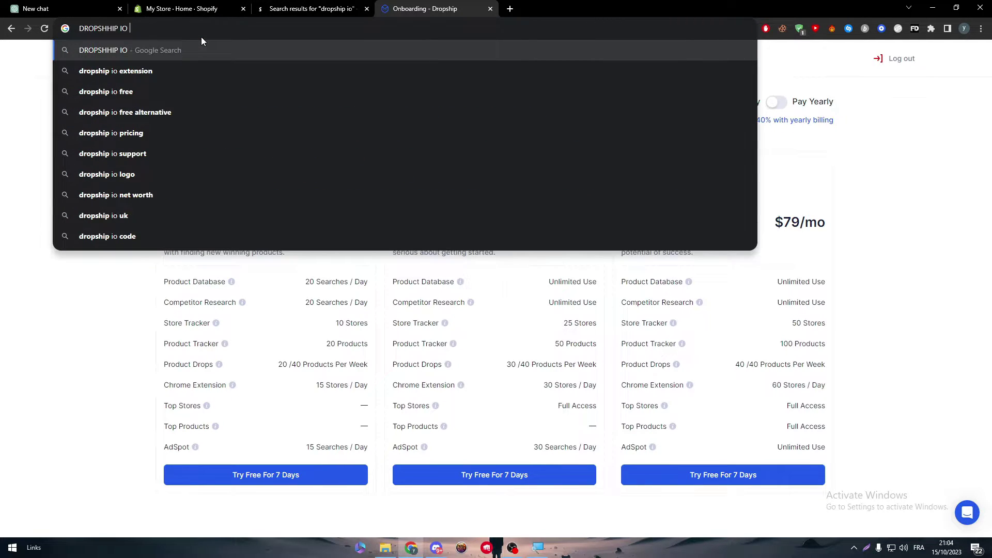
type("INTERGRATION WITH ")
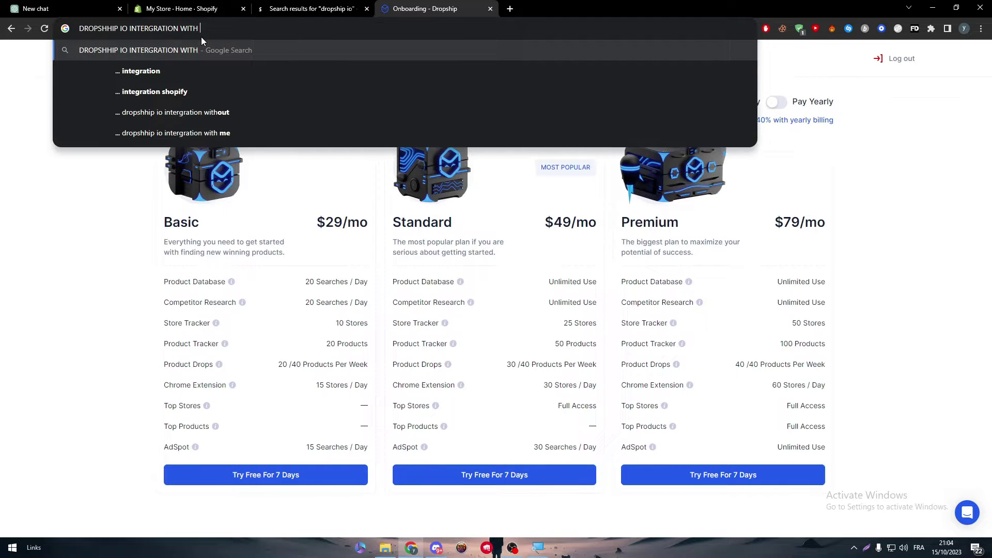
type("SHOPIFY")
key("Return")
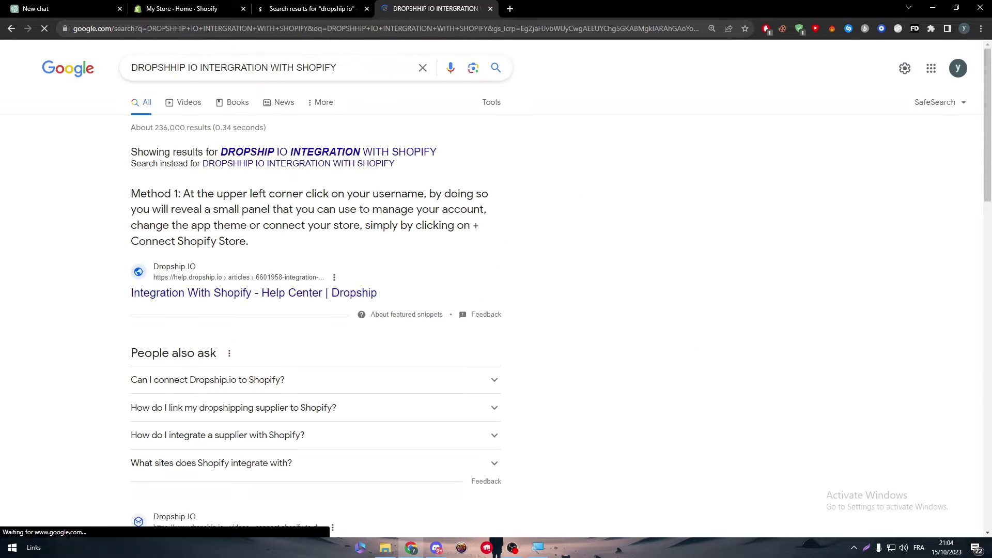
middle_click(209, 305)
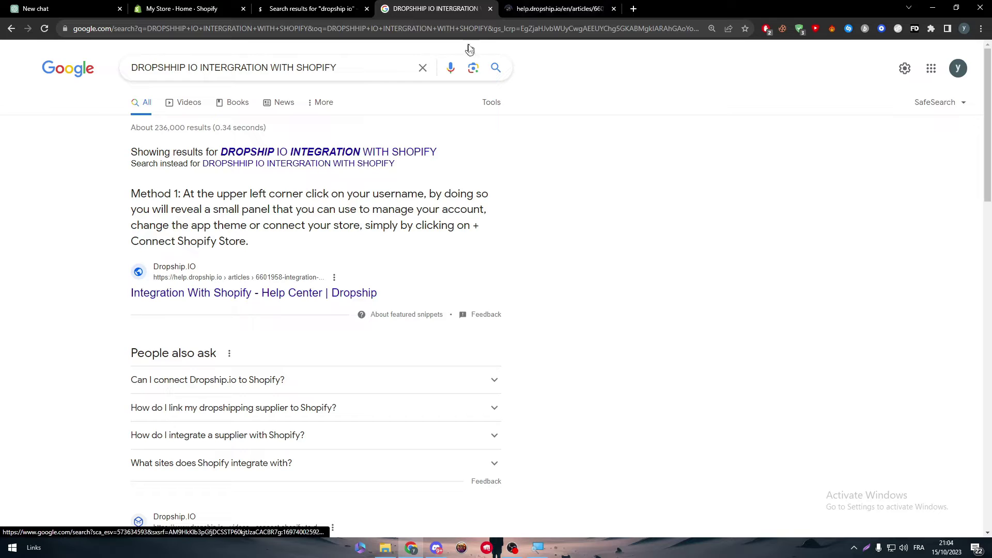
left_click(543, 5)
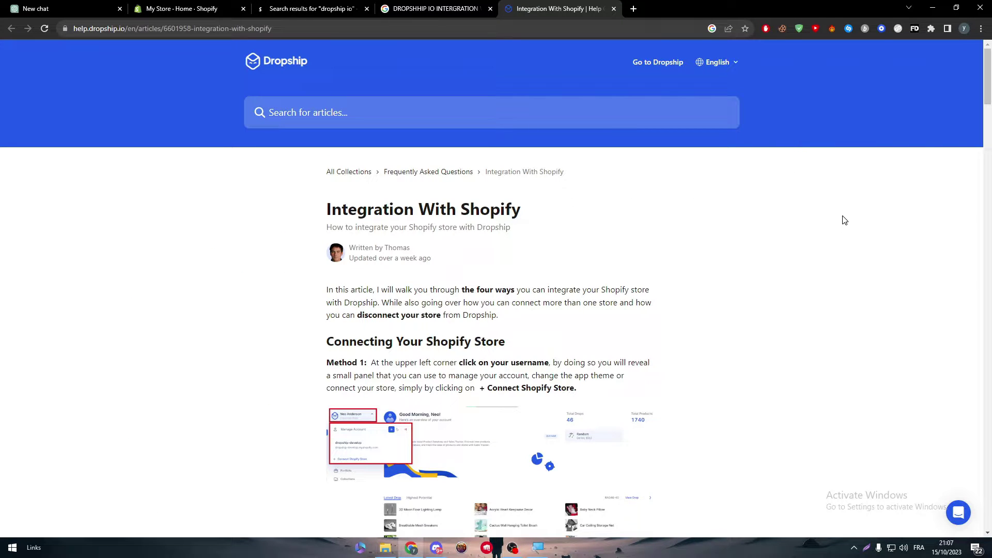
Review the help article's store-connection methods, then switch back to the Shopify admin
left_click_drag(988, 71, 989, 86)
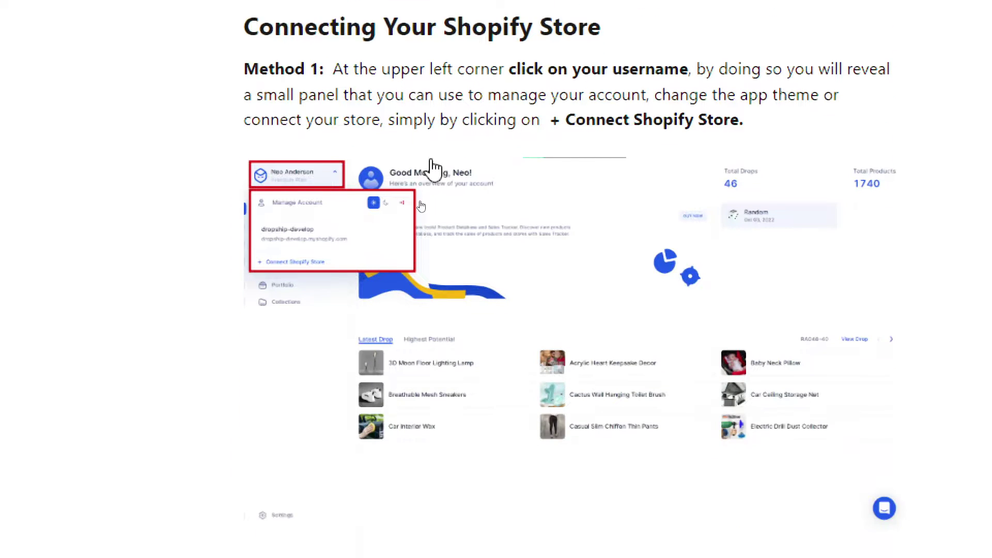
left_click_drag(406, 69, 601, 73)
left_click(605, 73)
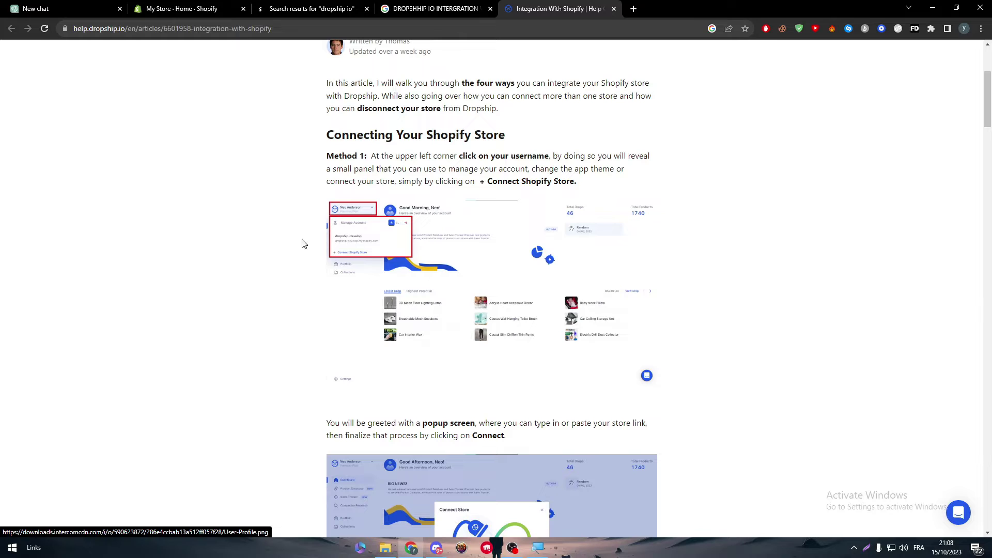
left_click_drag(988, 91, 988, 119)
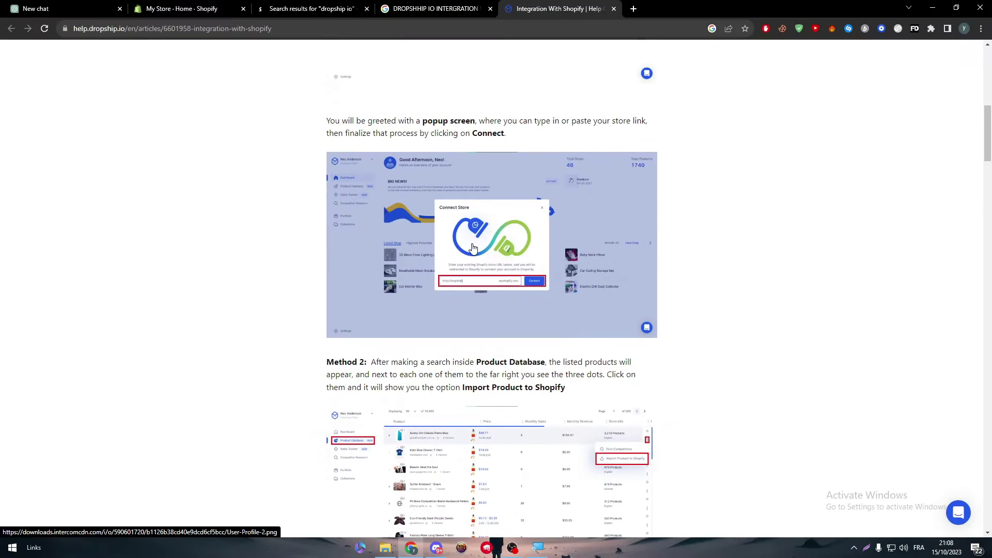
left_click(204, 8)
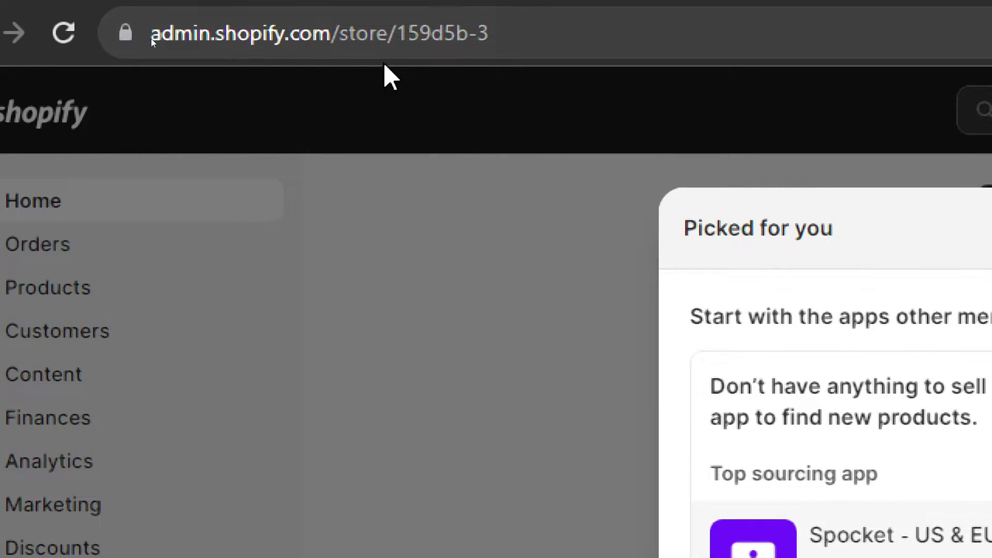
Select the store identifier in the Shopify admin address, then return to the integration article
left_click(409, 39)
left_click_drag(408, 39, 709, 42)
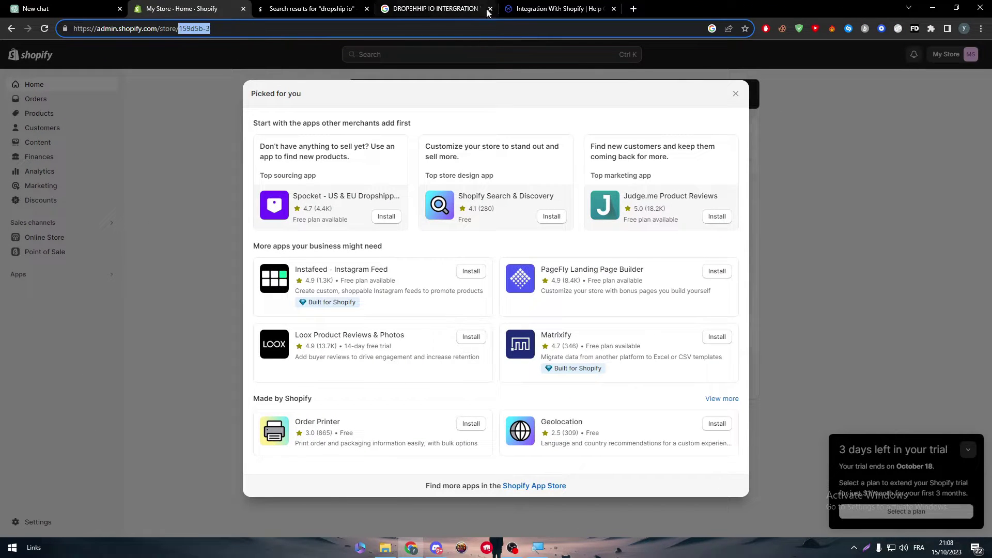
left_click(557, 9)
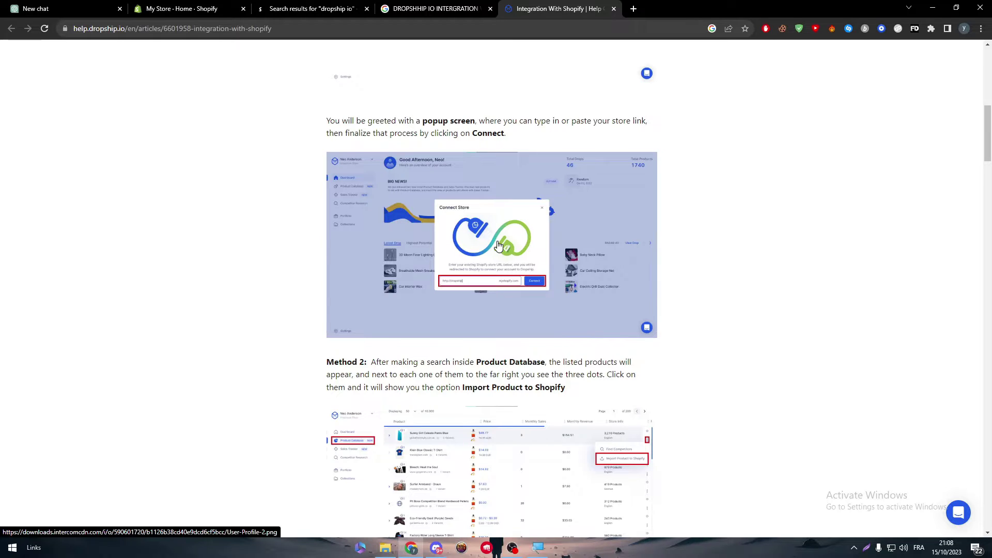
Read the article's import methods down to Connecting Multiple Stores, then return to the Shopify admin
left_click_drag(989, 122, 988, 154)
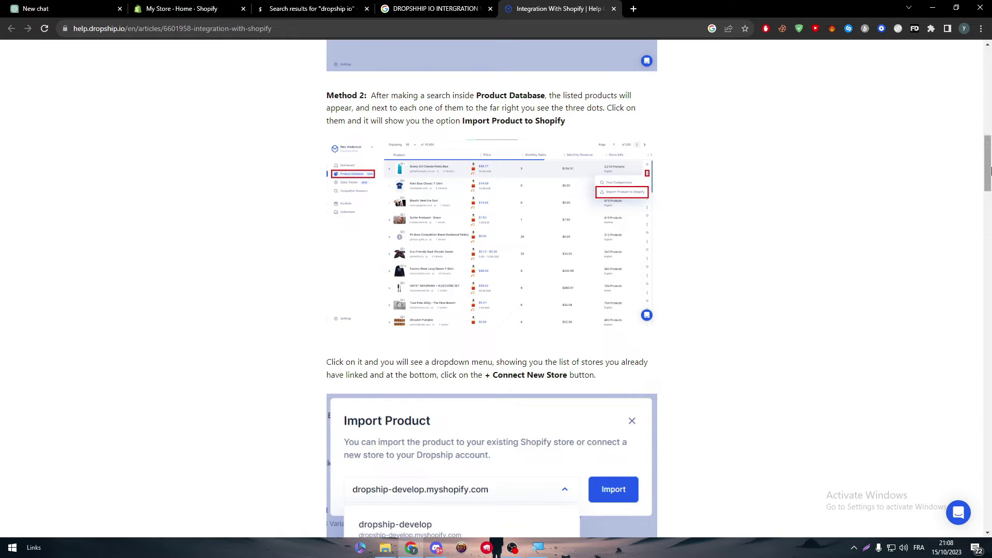
scroll(989, 174, "down", 3)
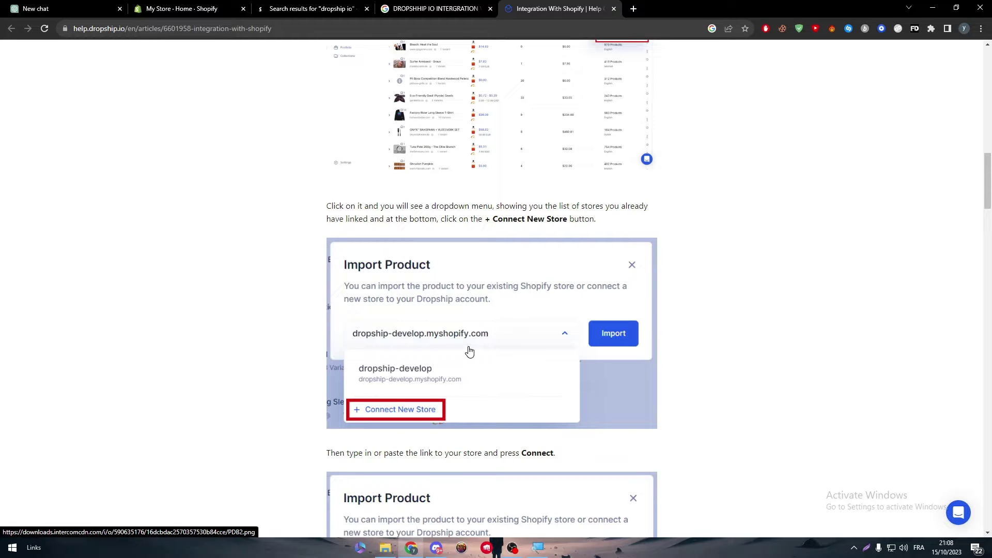
scroll(990, 202, "down", 2)
left_click_drag(990, 202, 974, 251)
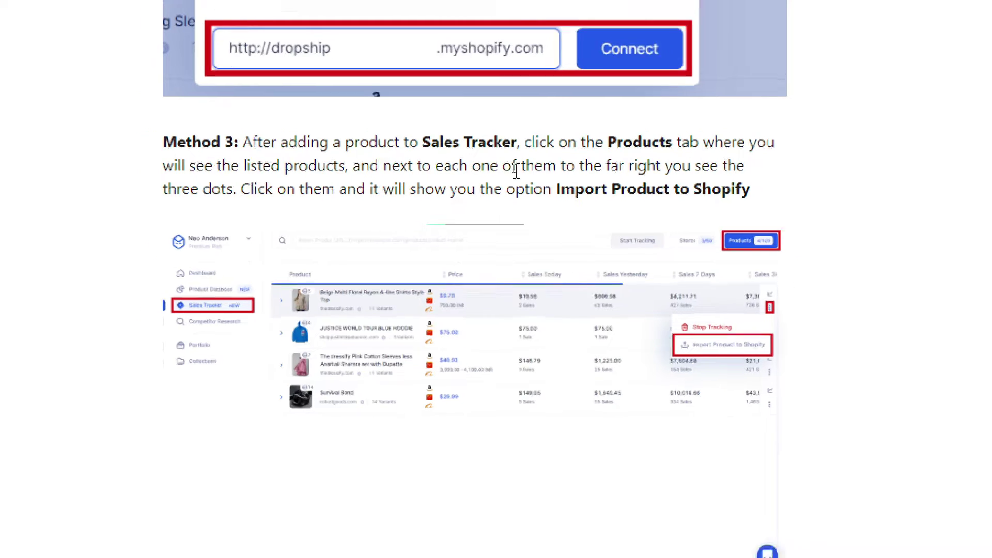
left_click_drag(988, 247, 985, 324)
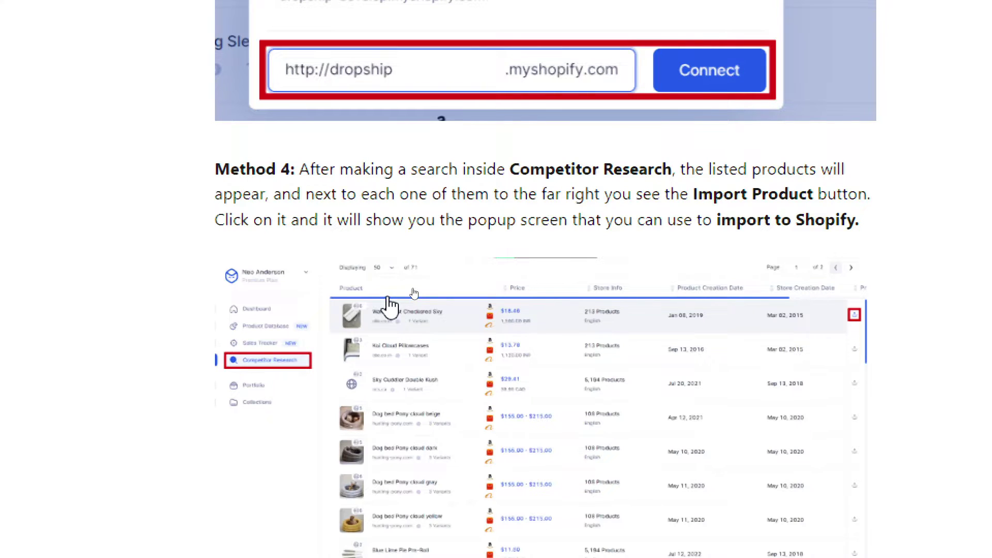
scroll(806, 491, "down", 3)
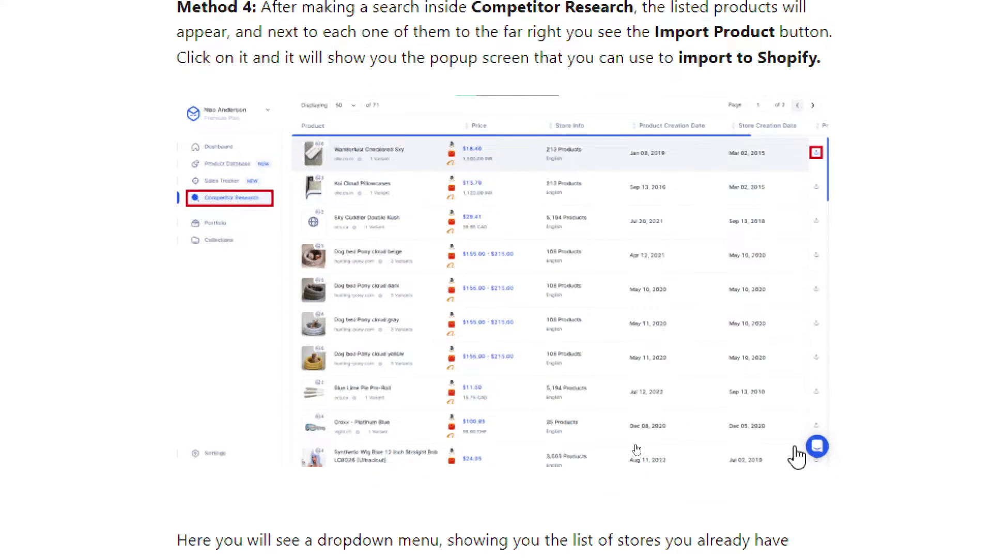
scroll(799, 458, "up", 4)
scroll(860, 106, "down", 4)
scroll(853, 439, "up", 2)
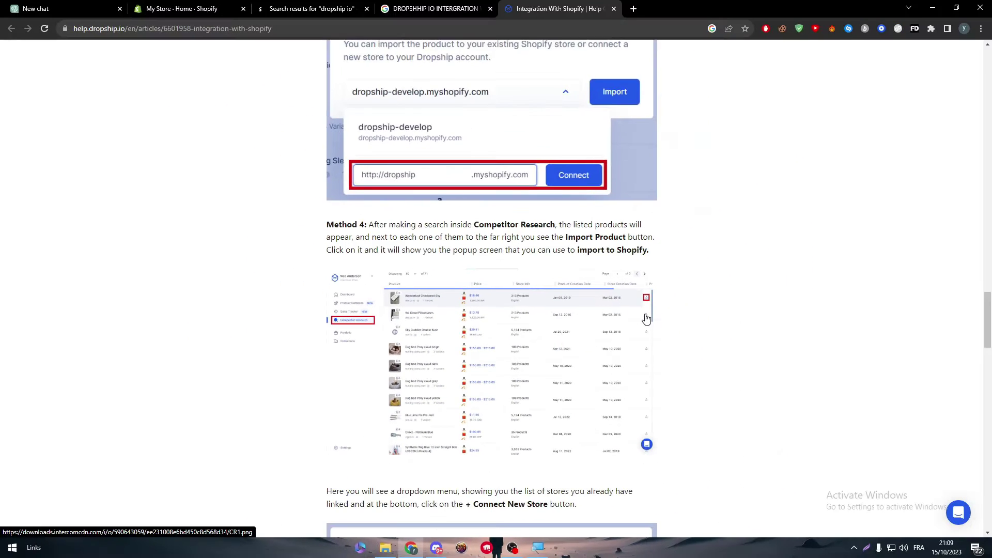
scroll(698, 253, "down", 9)
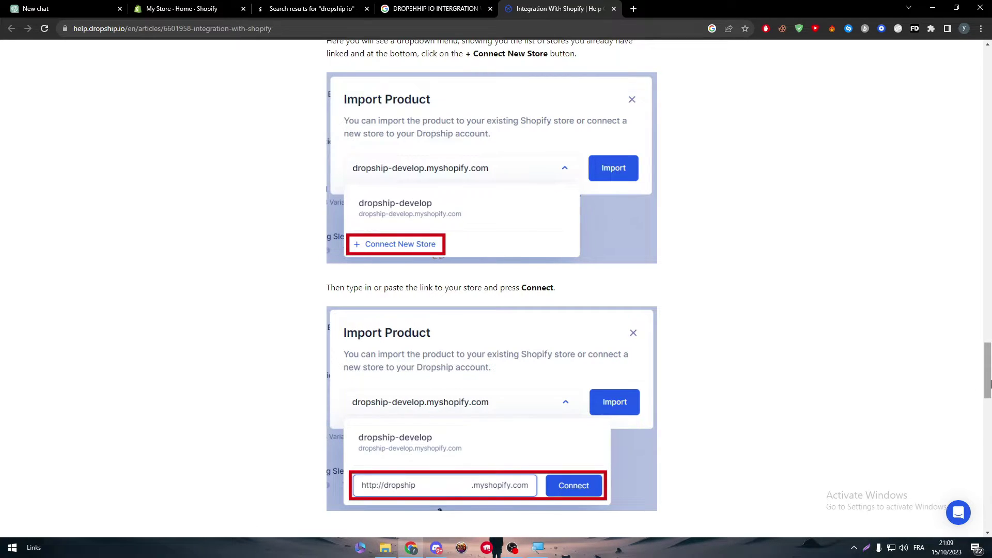
mouse_move(987, 385)
left_mouse_down()
mouse_move(989, 432)
mouse_move(988, 401)
left_mouse_up()
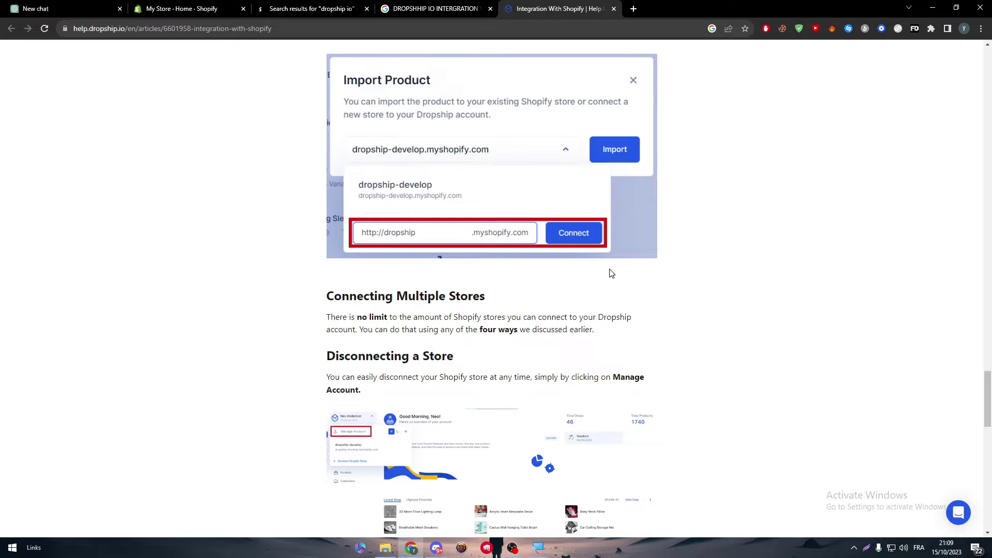
left_click(181, 9)
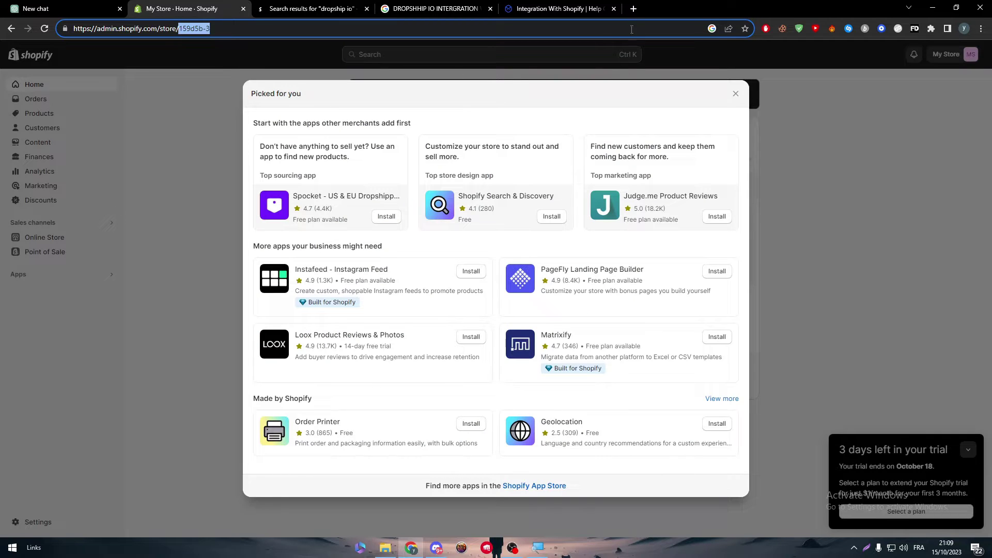
Return to the Dropship Integration With Shopify article at Connecting Multiple Stores
left_click(594, 9)
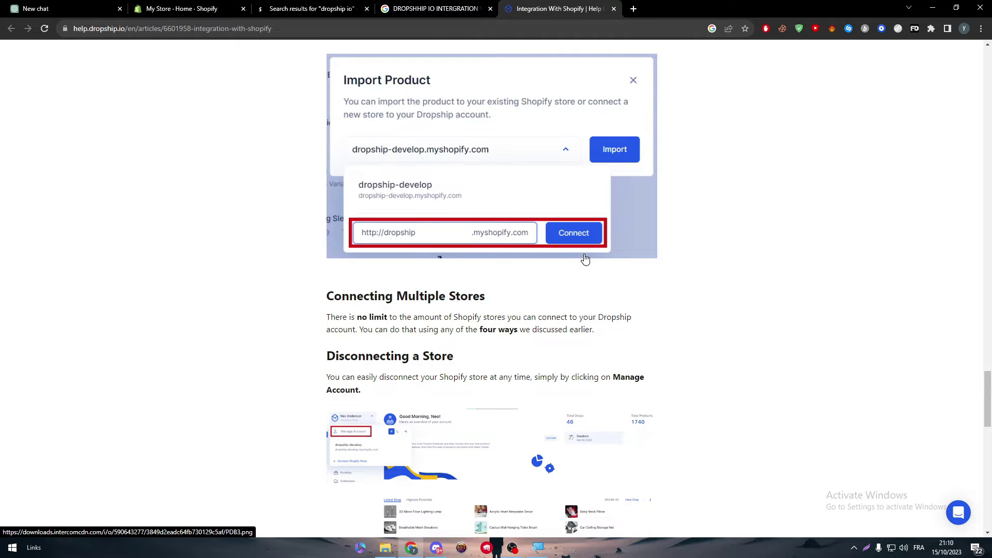
Scroll the Dropship Shopify integration article down to its end
scroll(599, 286, "down", 2)
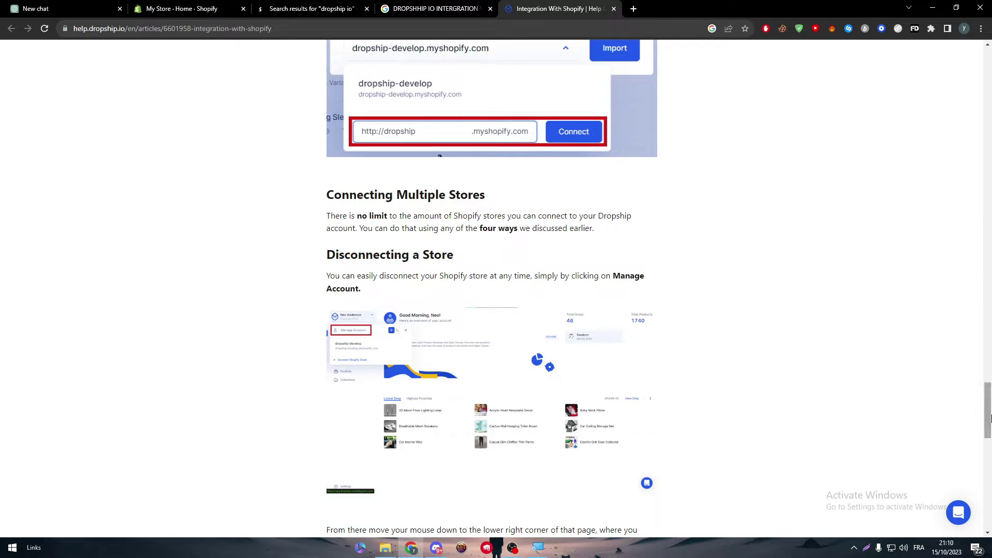
mouse_move(987, 411)
left_mouse_down()
mouse_move(980, 514)
mouse_move(976, 421)
left_mouse_up()
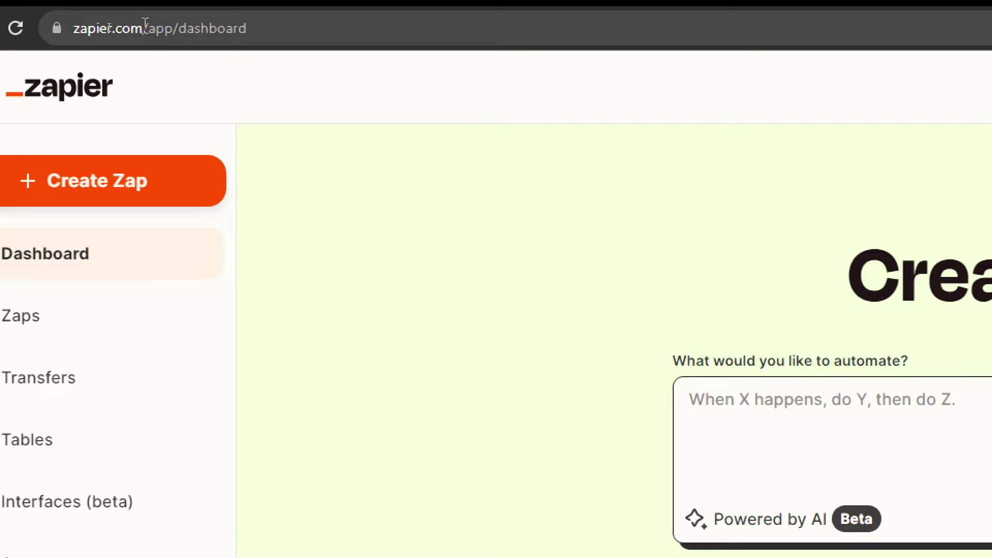
Go to Zapier's Apps page listing connected apps such as Asana, Discord and Gmail
left_click_drag(145, 25, 49, 49)
left_click(589, 261)
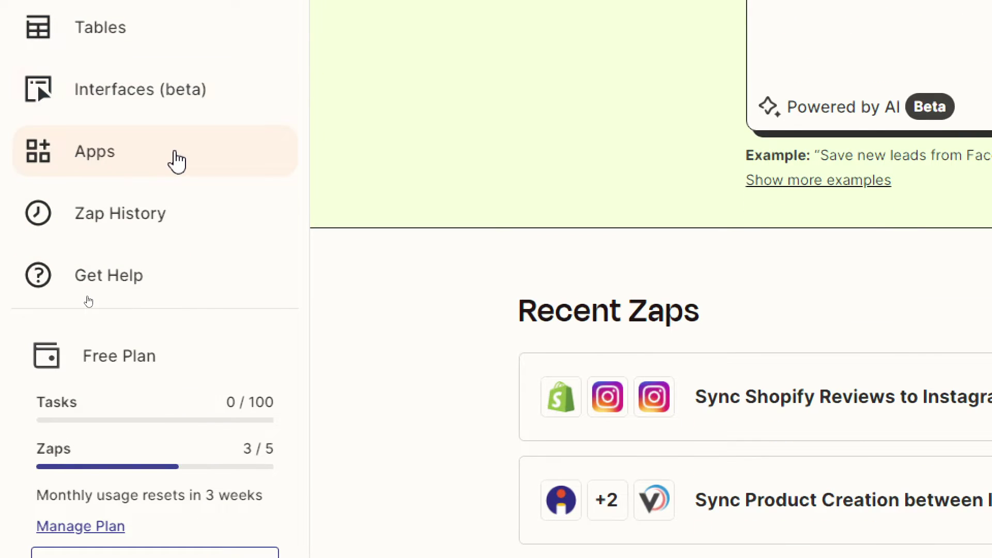
left_click(177, 161)
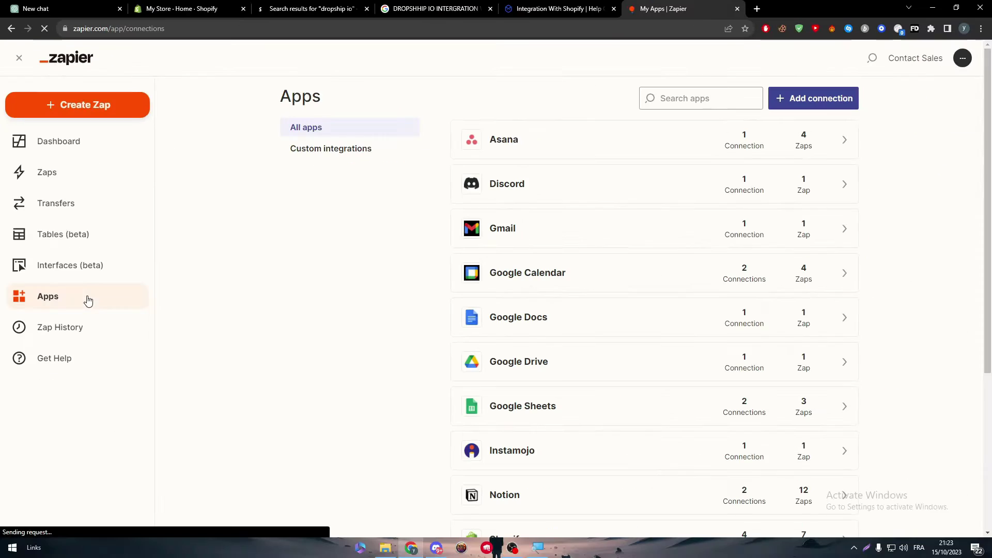
Search apps for 'sh' and connect a new Shopify store as Shopify #5
left_click(749, 98)
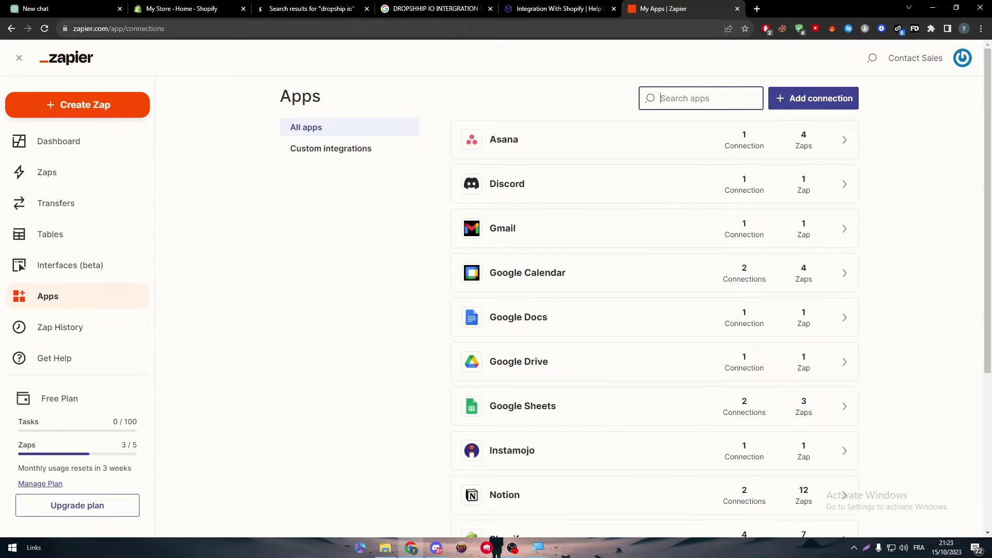
type("shopify")
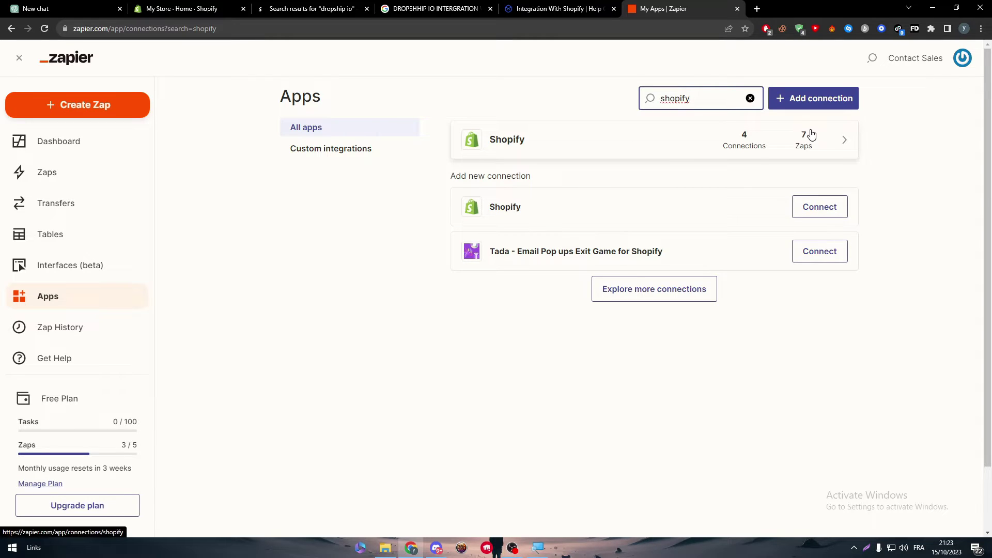
left_click(836, 209)
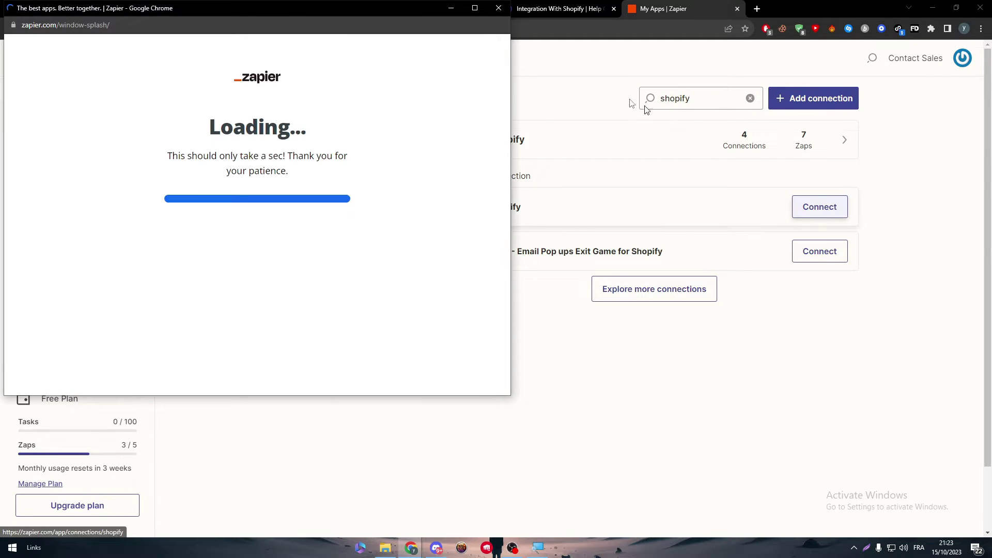
left_click_drag(388, 5, 715, 104)
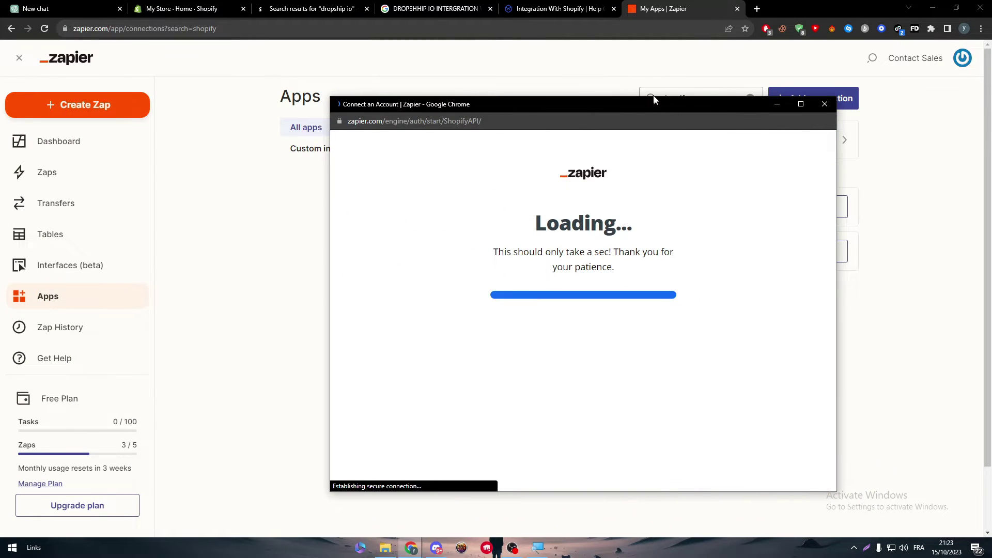
left_click_drag(646, 97, 620, 73)
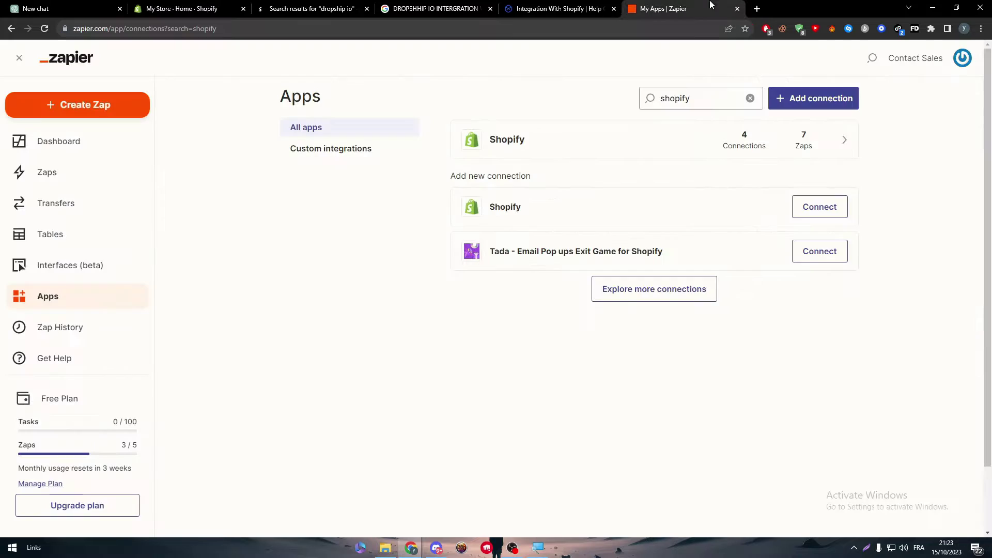
left_click(408, 549)
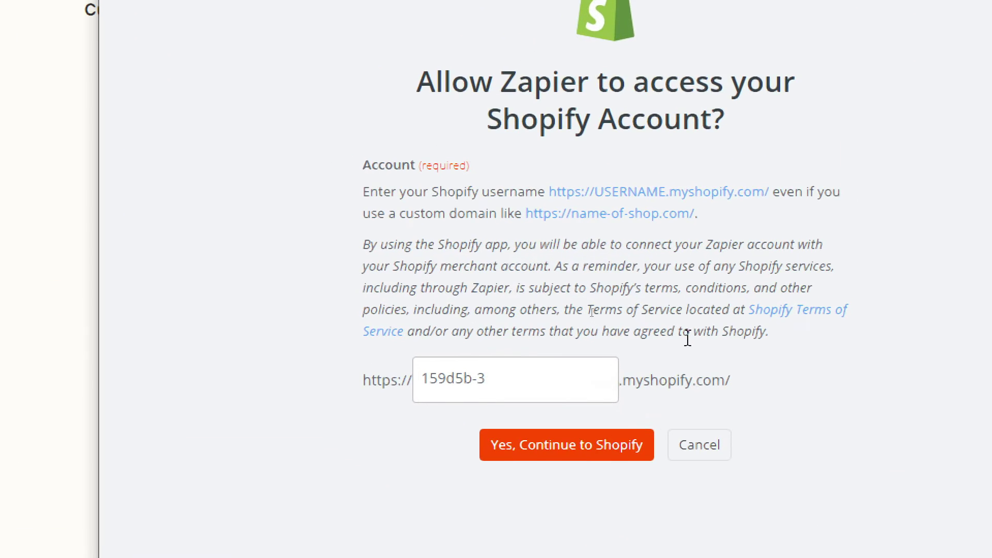
left_click(538, 455)
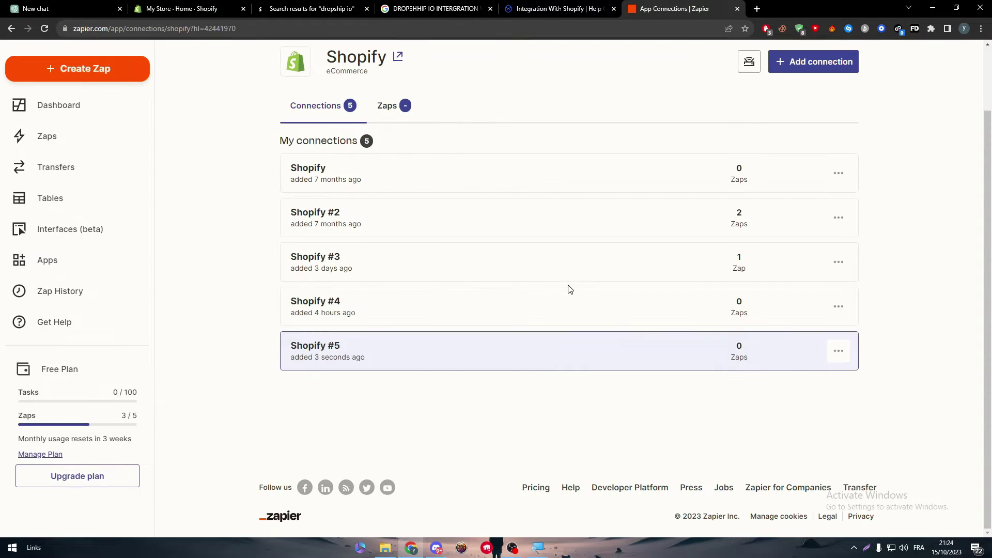
Run connection tests on Shopify #5, #3, #2 and the first connection, then retest #5
left_click(839, 351)
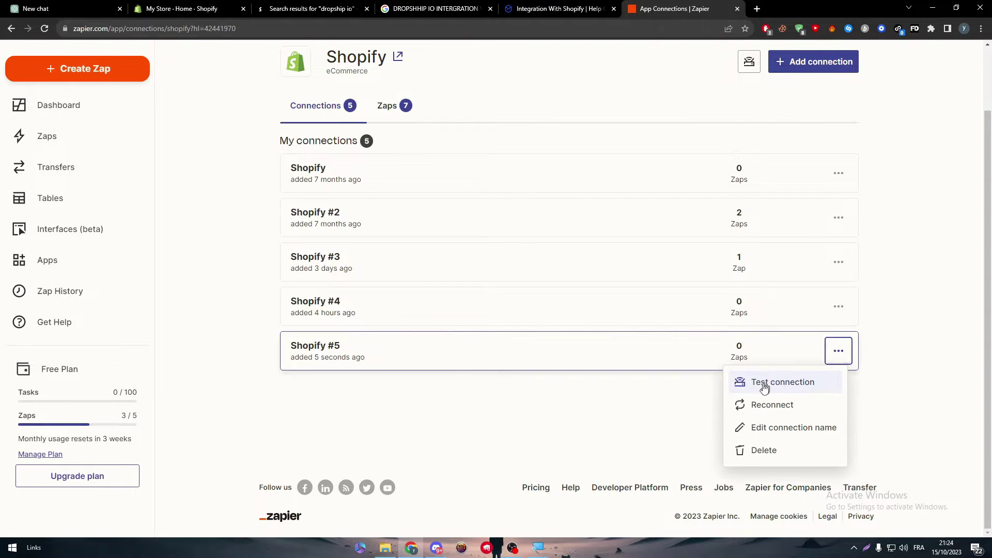
left_click(765, 385)
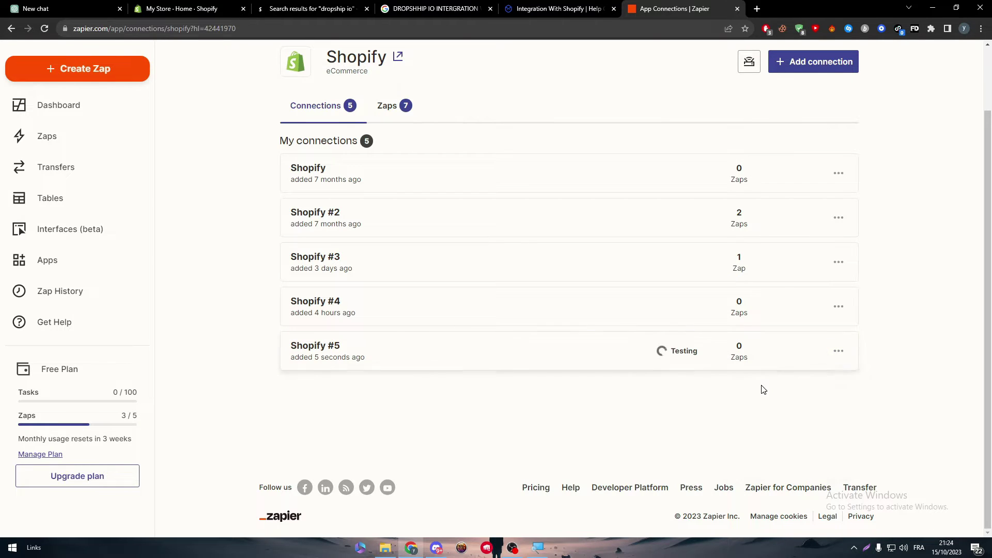
left_click(840, 262)
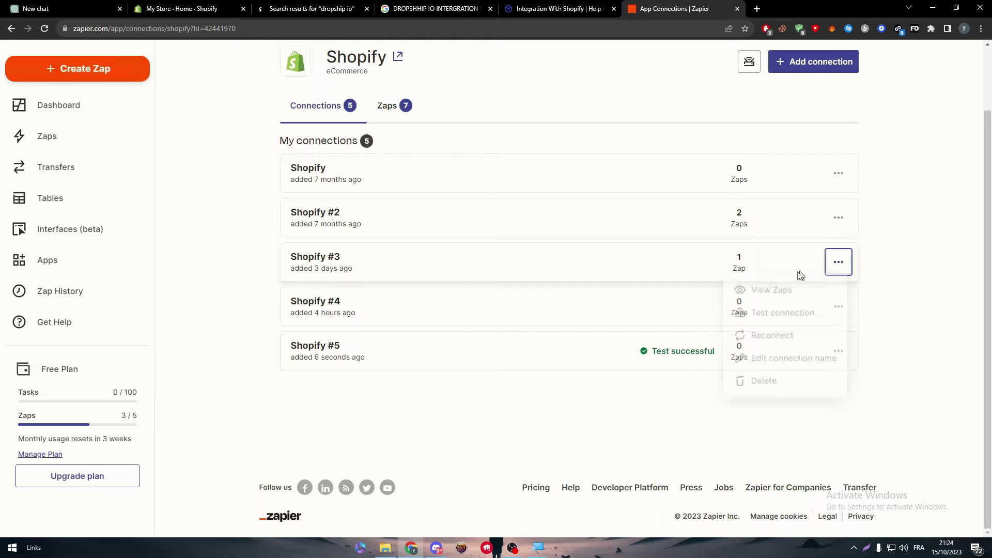
left_click(760, 316)
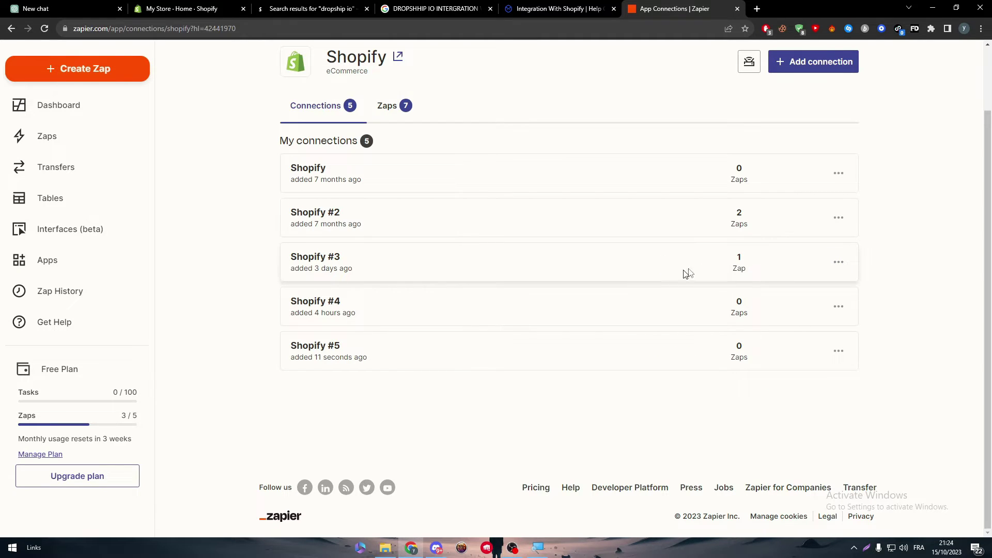
left_click(839, 217)
left_click(755, 271)
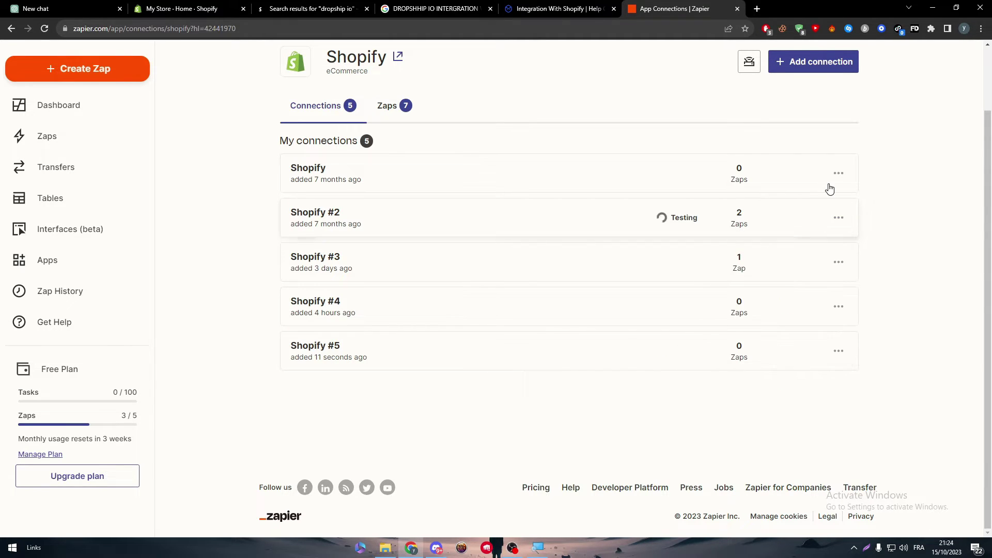
left_click(838, 173)
left_click(770, 207)
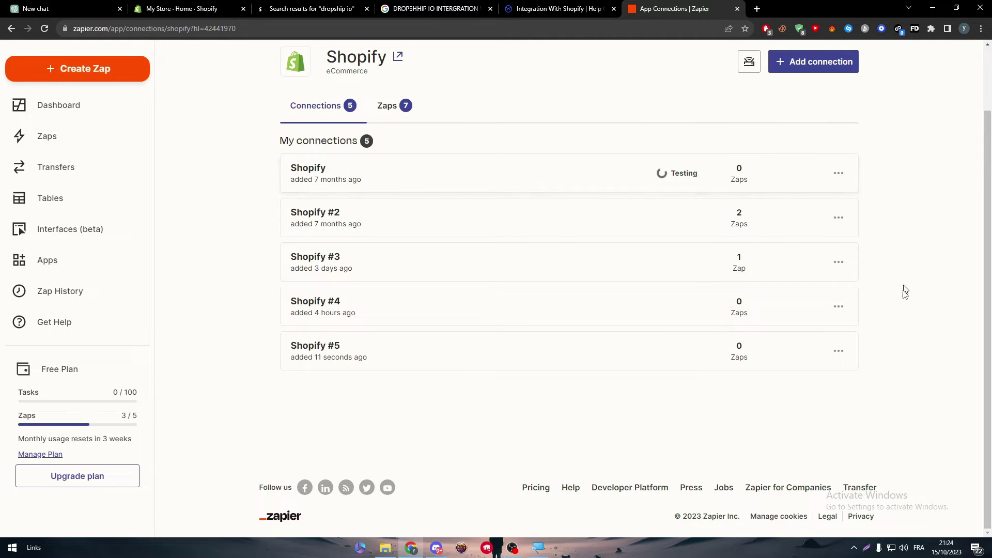
left_click(838, 351)
left_click(758, 385)
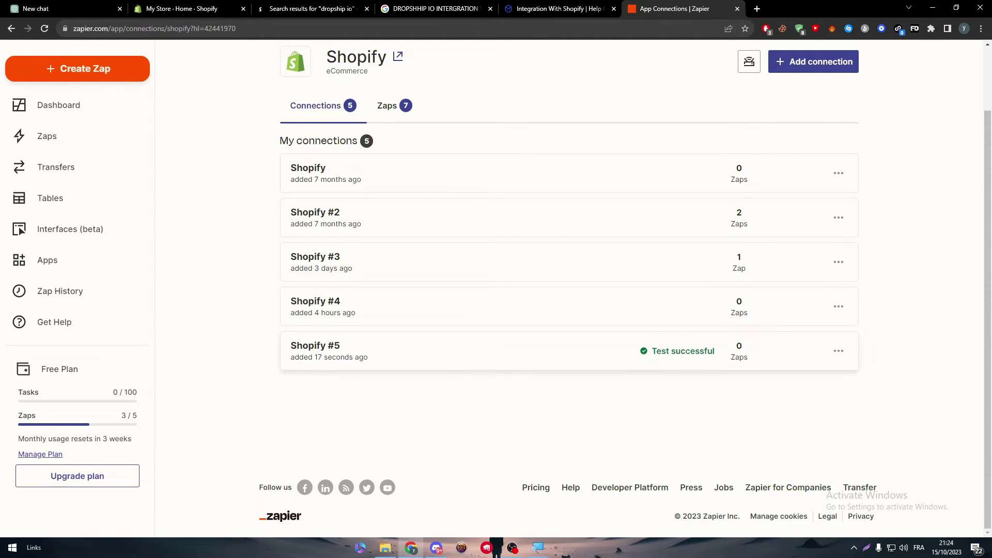
scroll(687, 341, "up", 2)
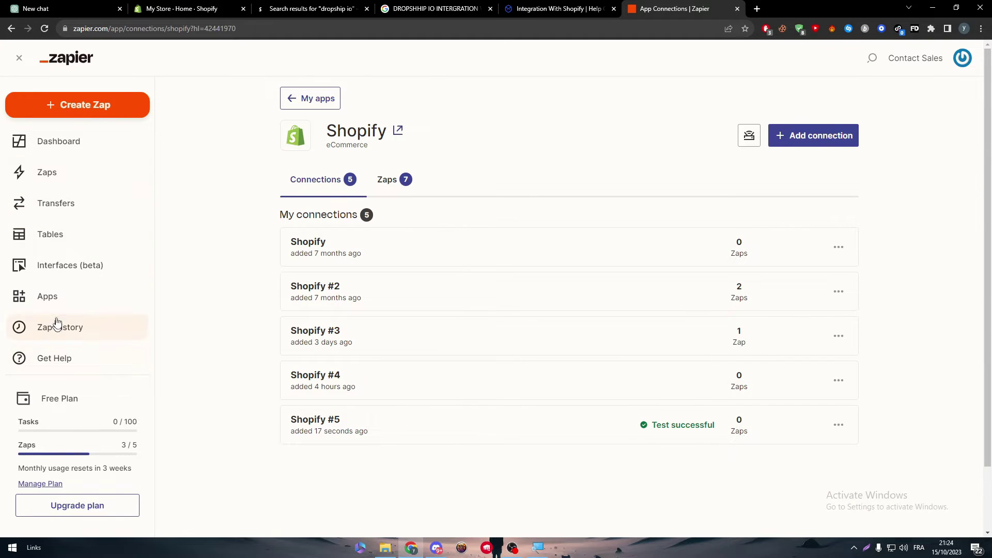
Search the Zapier Apps page for 'dropship', glancing at the Dropship article tab
left_click(84, 311)
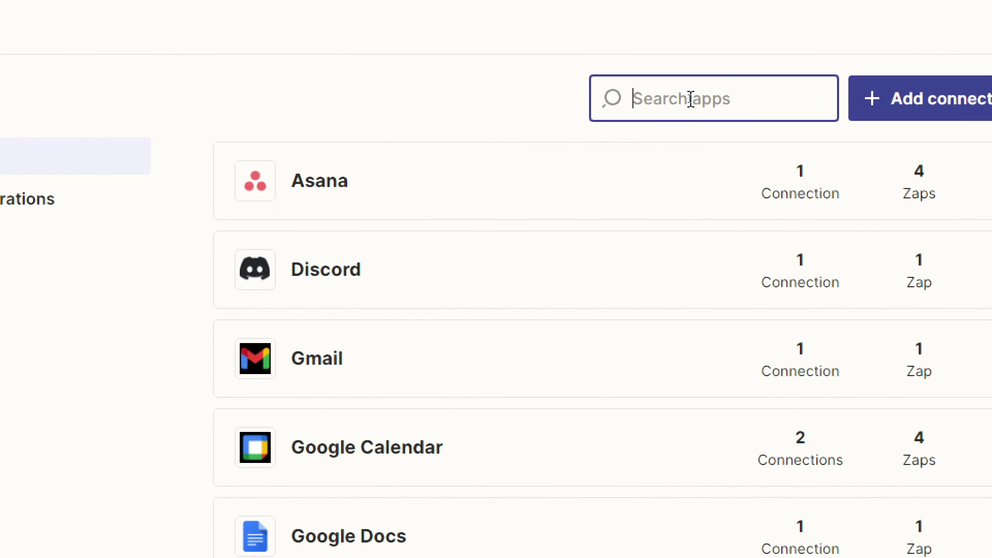
type("dropship")
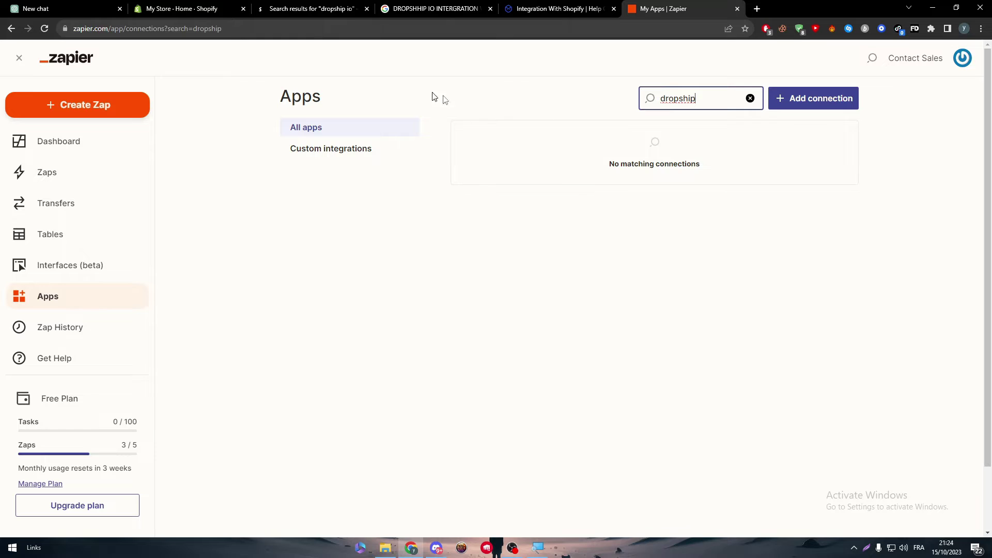
left_click(595, 9)
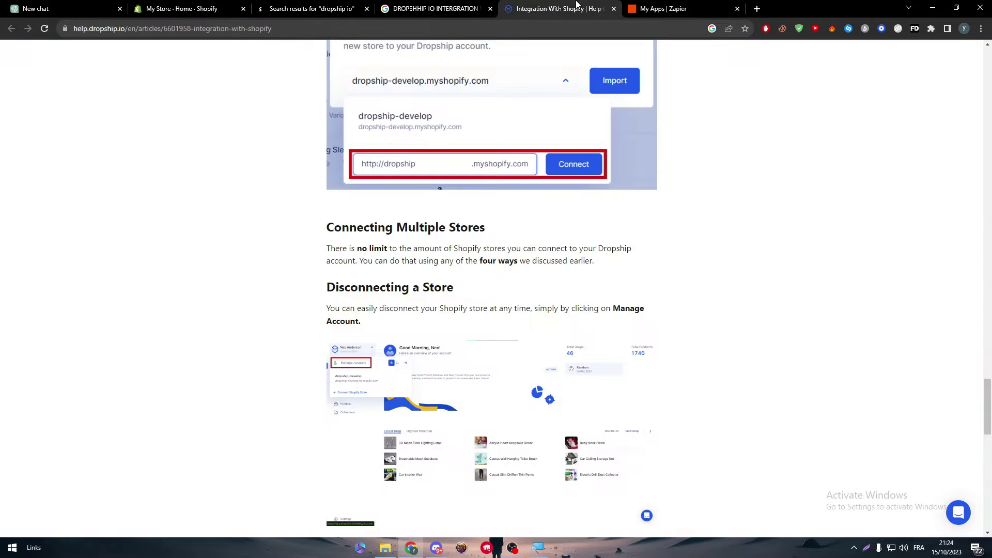
left_click(672, 9)
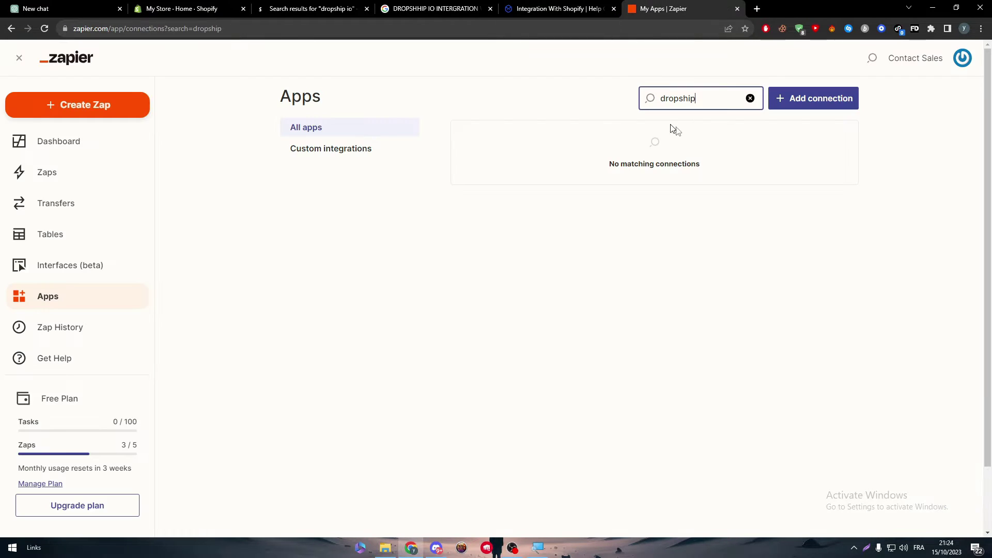
Broaden the search to 'drop', browse the results, then return to the Dropship help article
key("BackSpace")
key("BackSpace")
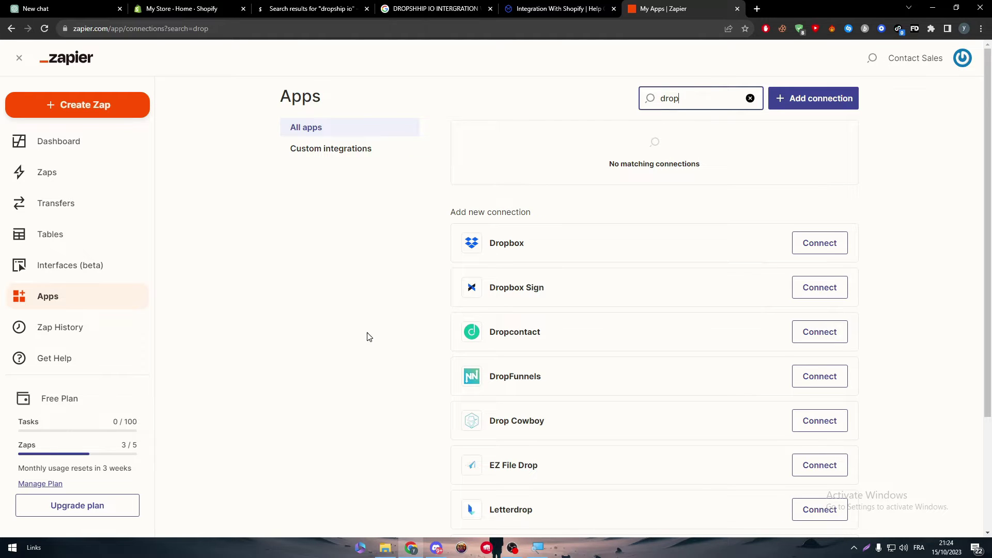
scroll(977, 310, "down", 2)
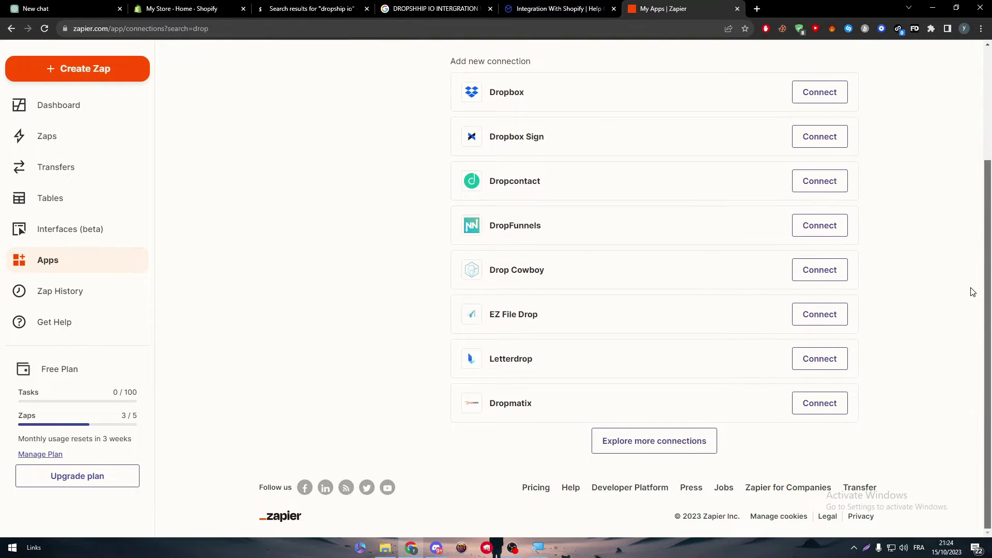
scroll(977, 251, "up", 2)
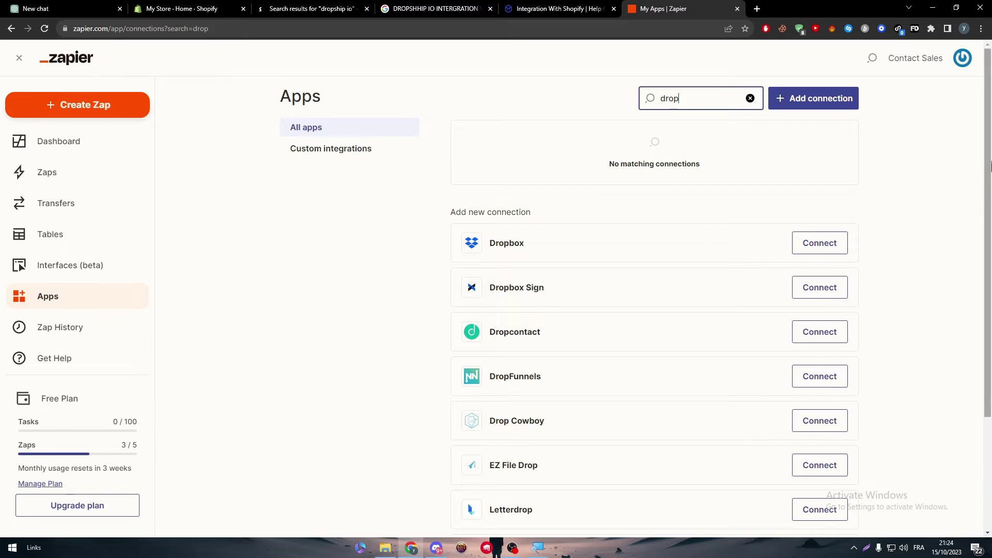
scroll(915, 304, "down", 3)
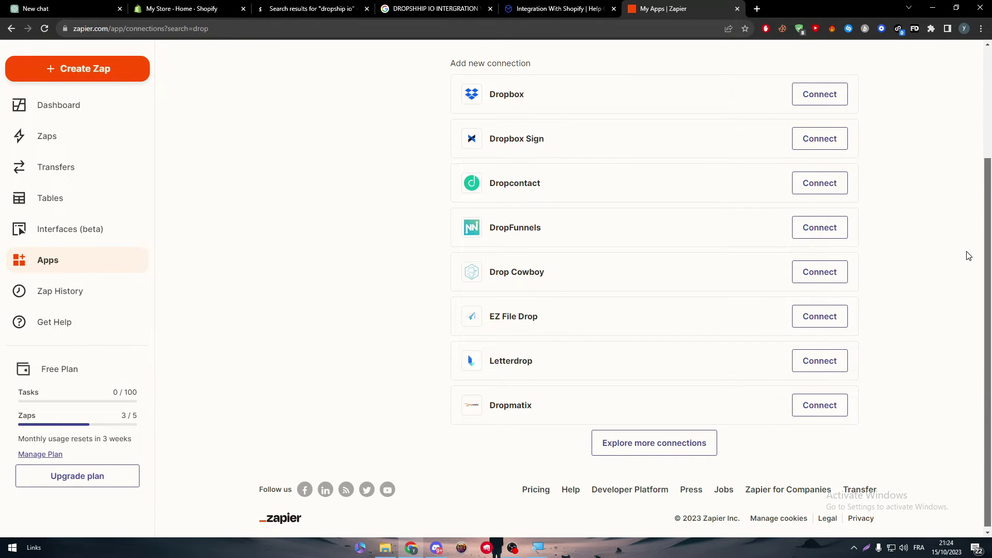
left_click(558, 8)
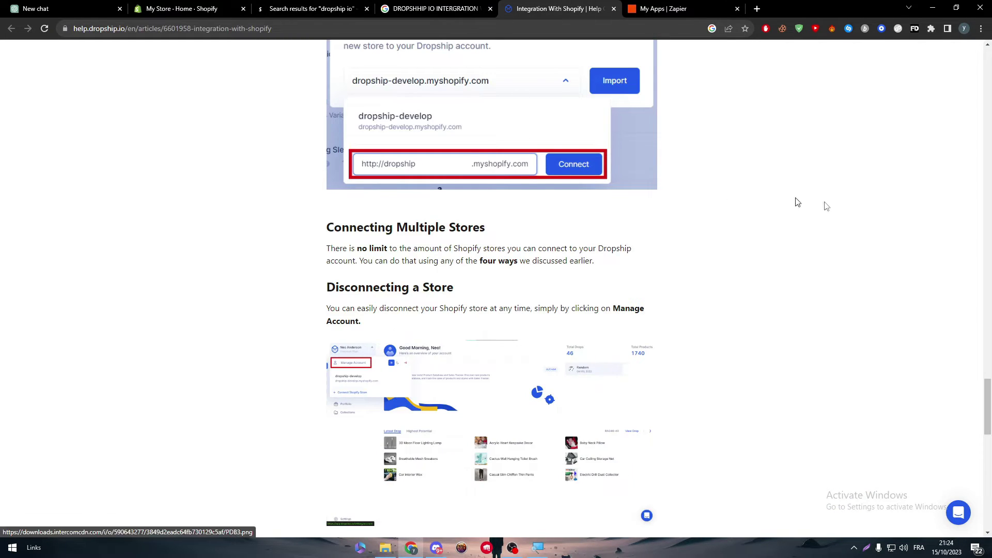
Go to the Dropship Help Center home, then return to Zapier's 'drop' app results
scroll(798, 203, "up", 20)
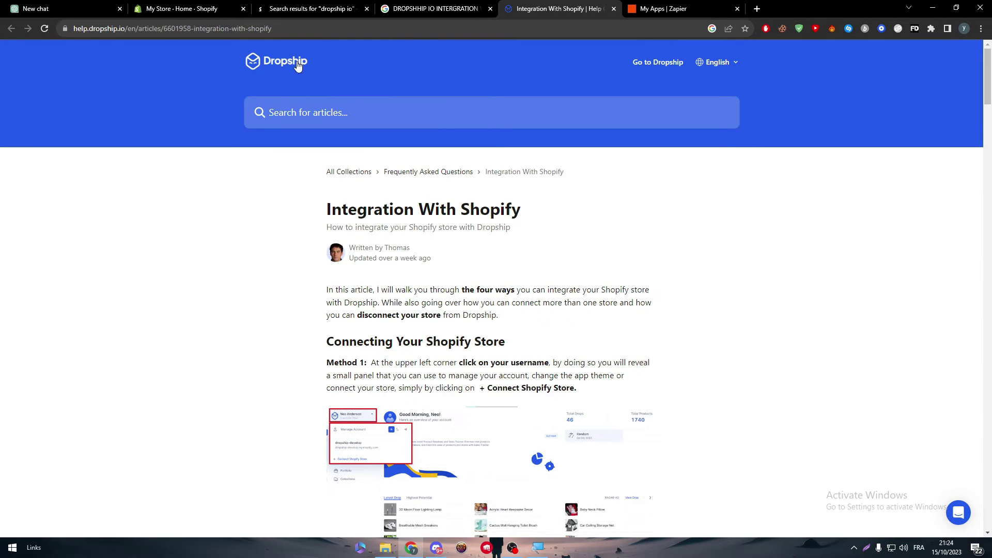
left_click(298, 64)
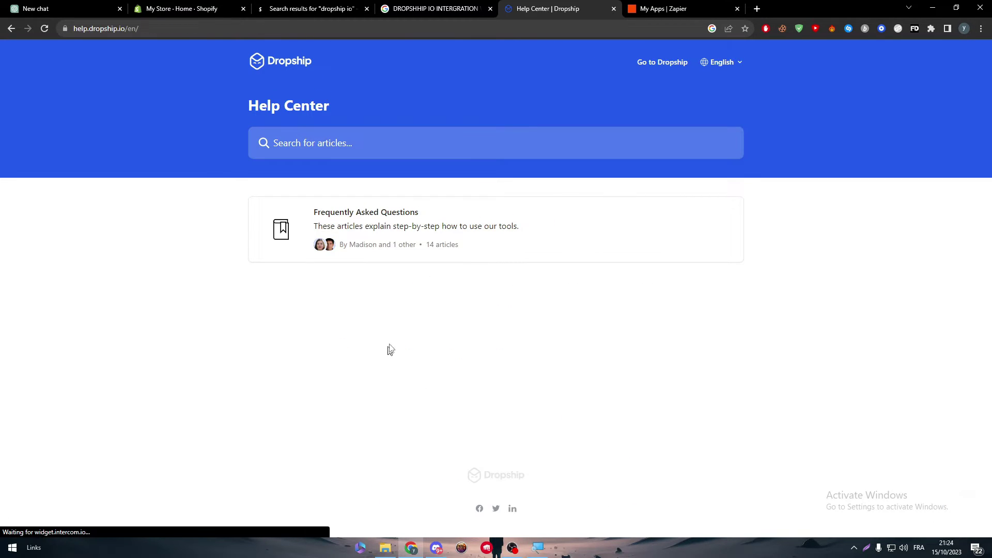
left_click(689, 6)
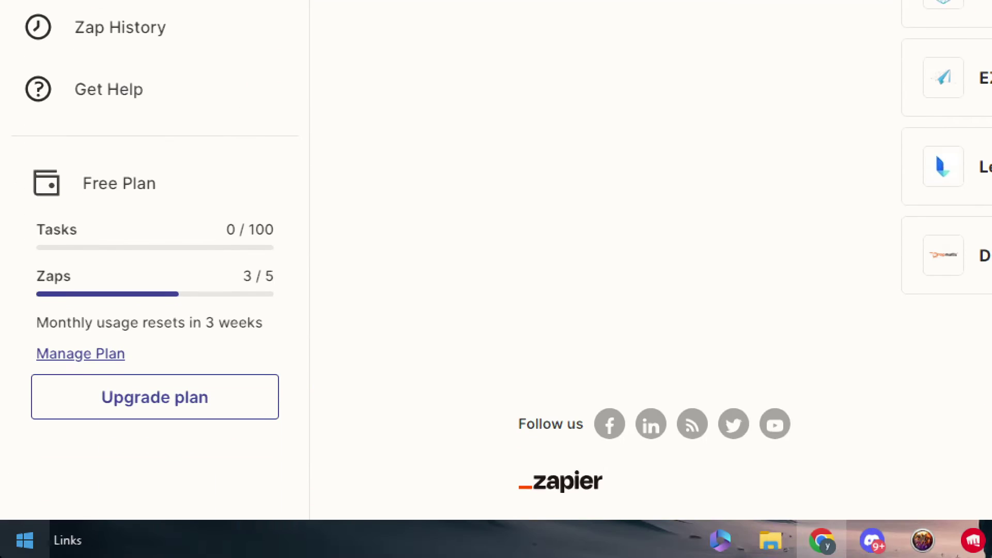
Show Zapier's plans billed monthly: Starter $29.99, Professional $73.50, Team $103.50
left_click(147, 402)
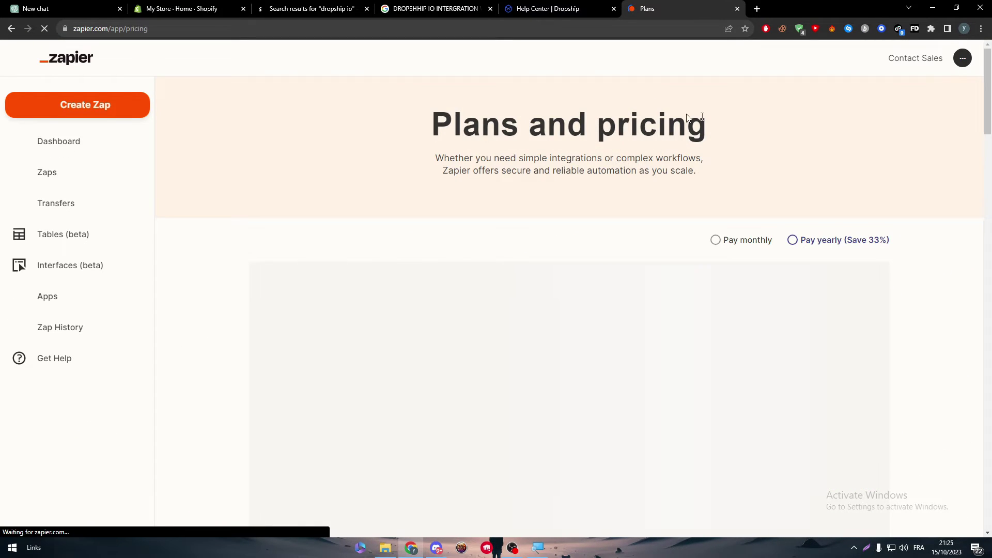
scroll(987, 140, "down", 3)
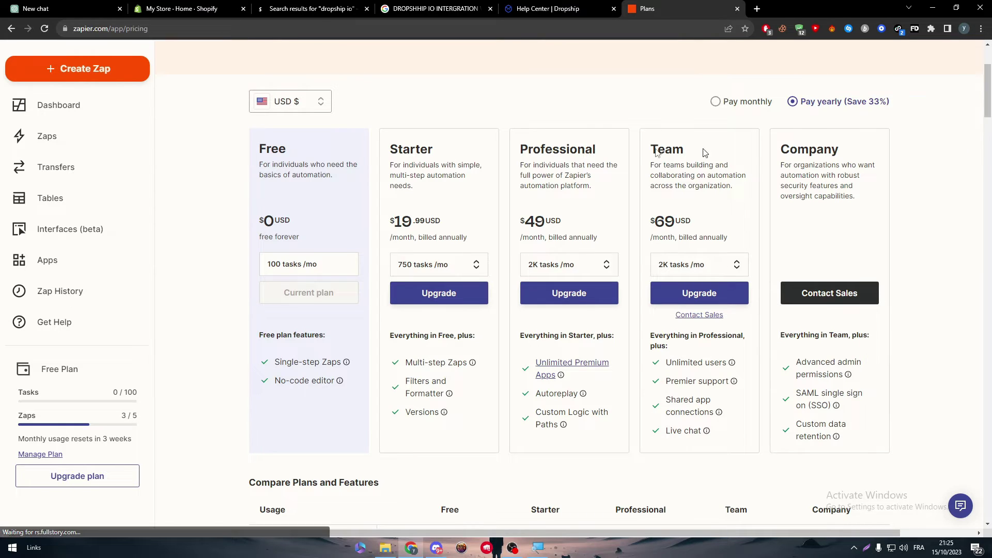
left_click(745, 106)
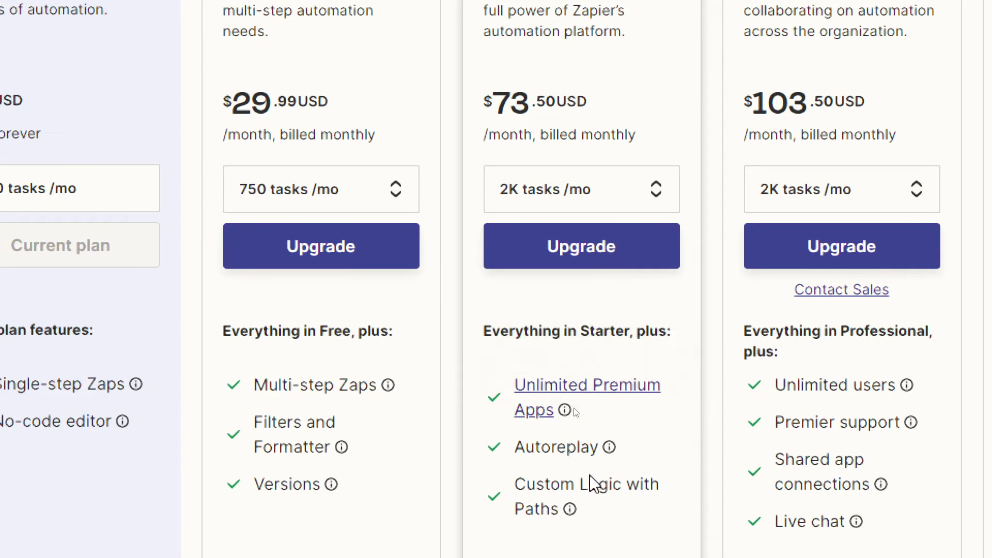
mouse_move(576, 481)
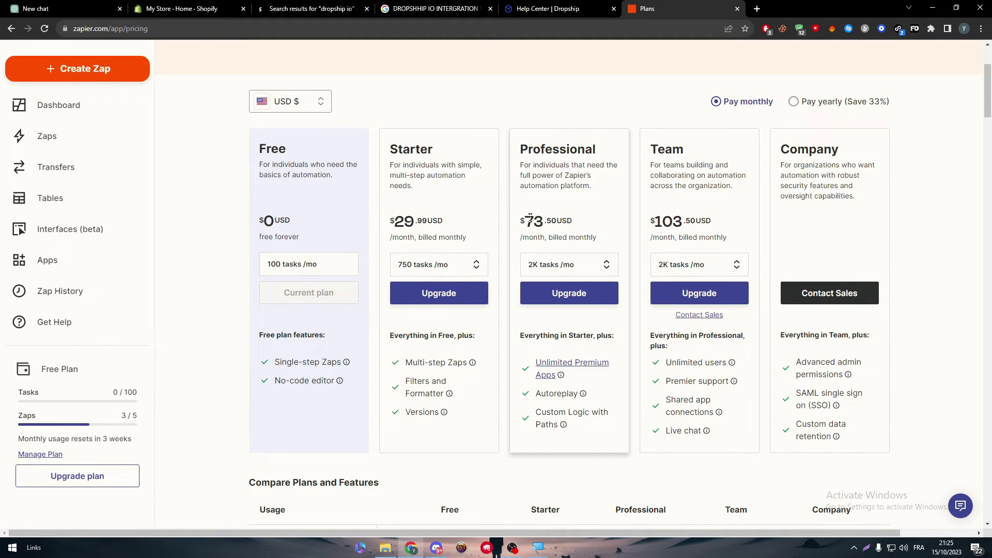
Open Dropship.io's pricing page from the Help Center, closing the old Help Center tab
left_click(569, 11)
left_click(667, 62)
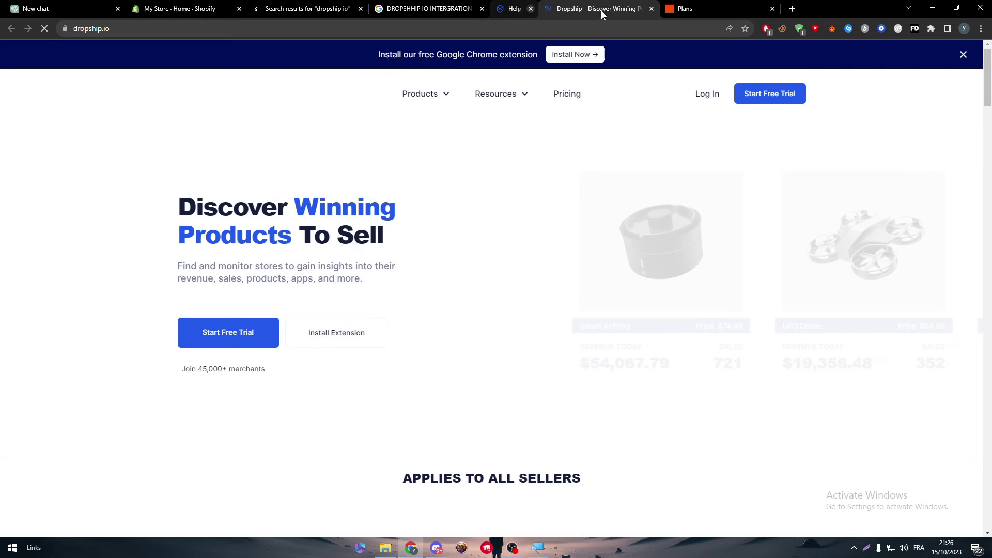
left_click(531, 9)
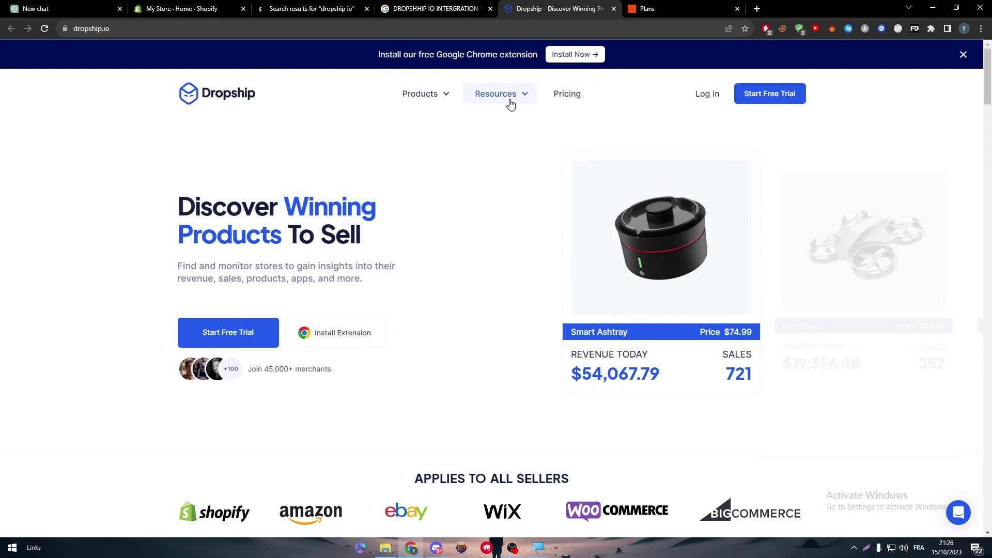
left_click(433, 96)
left_click(568, 95)
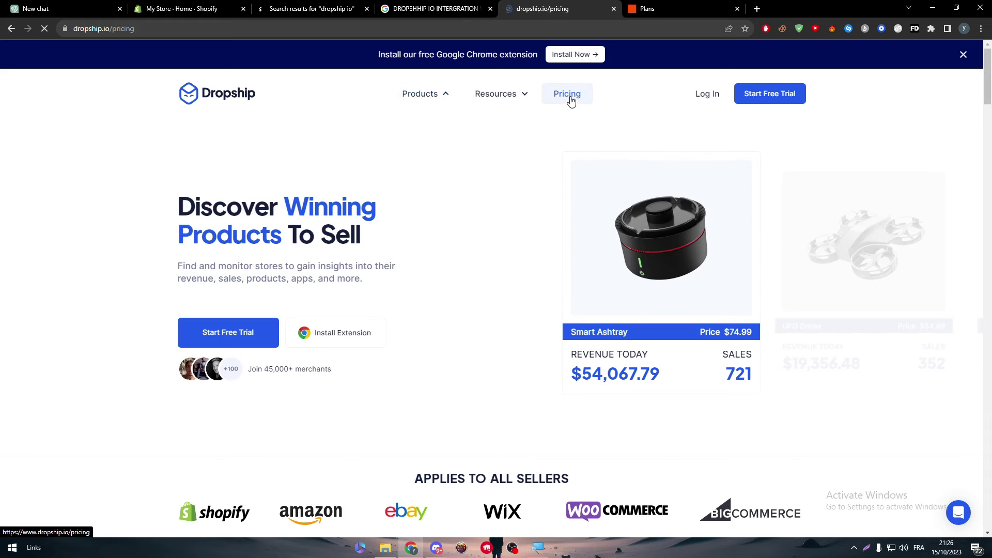
scroll(903, 160, "down", 8)
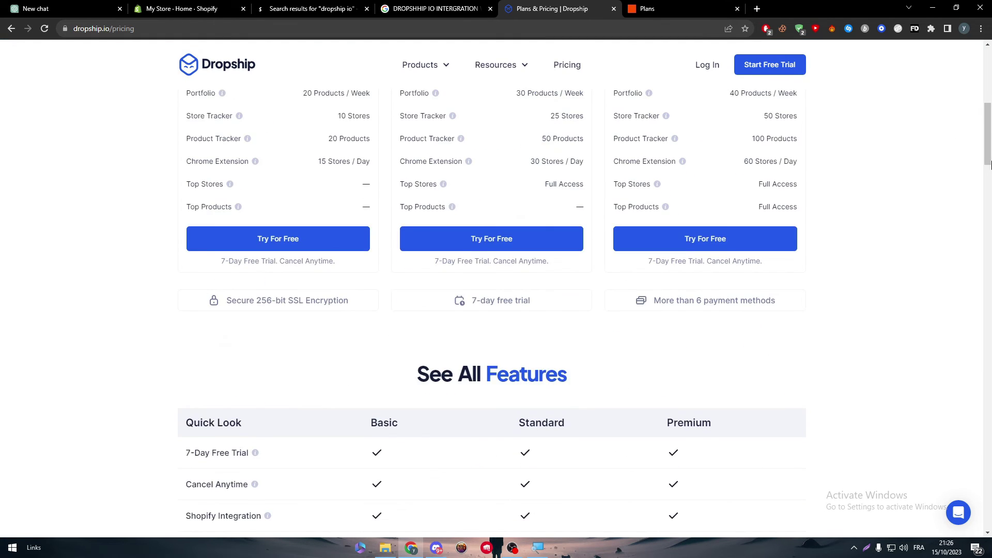
scroll(853, 145, "up", 3)
scroll(830, 134, "down", 1)
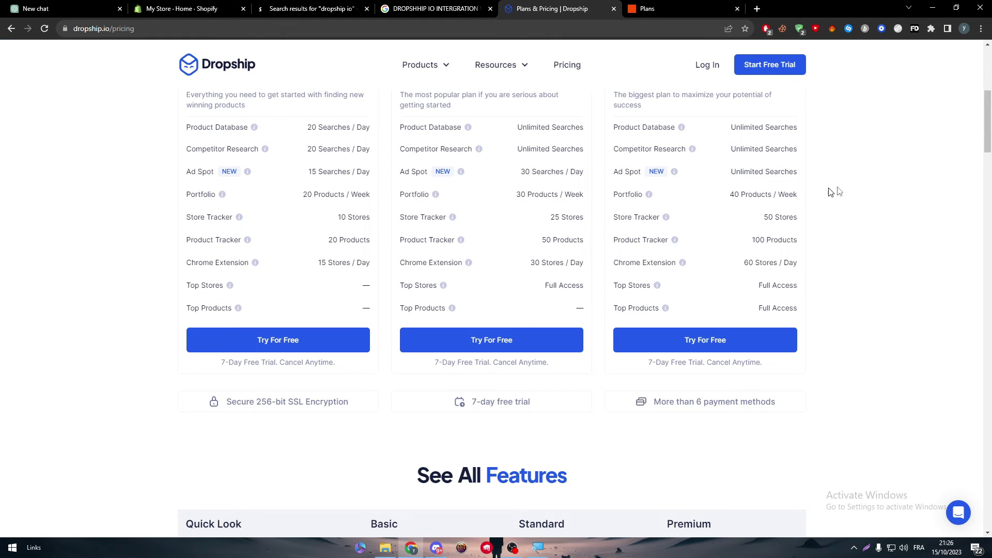
scroll(833, 189, "up", 3)
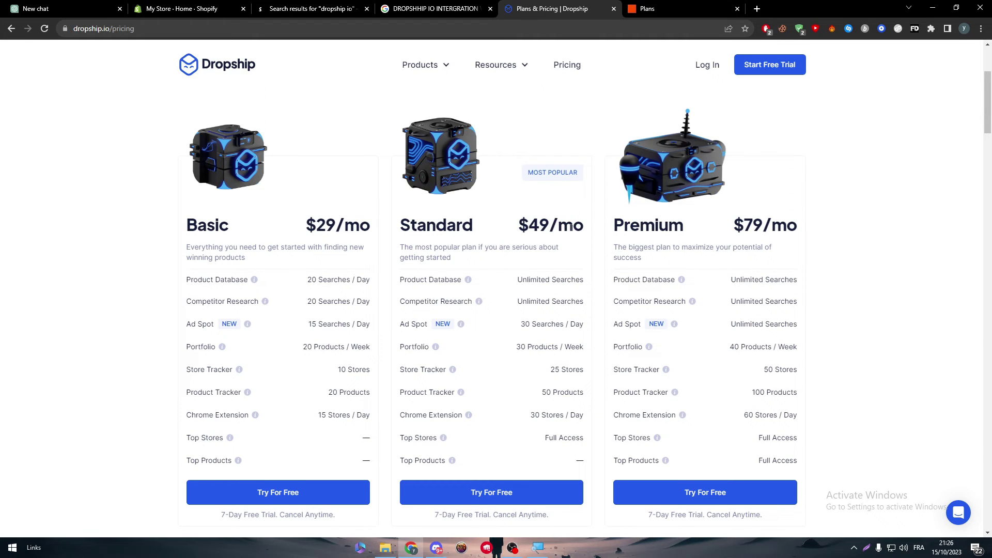
Compare Dropship's Standard plan at $49/mo with Zapier's Professional plan
triple_click(571, 230)
left_click(682, 8)
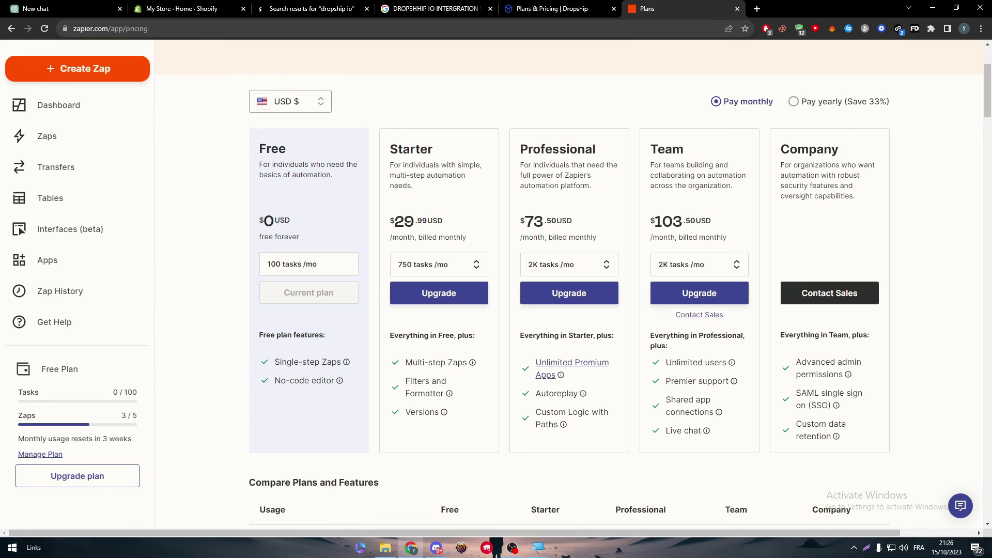
double_click(557, 149)
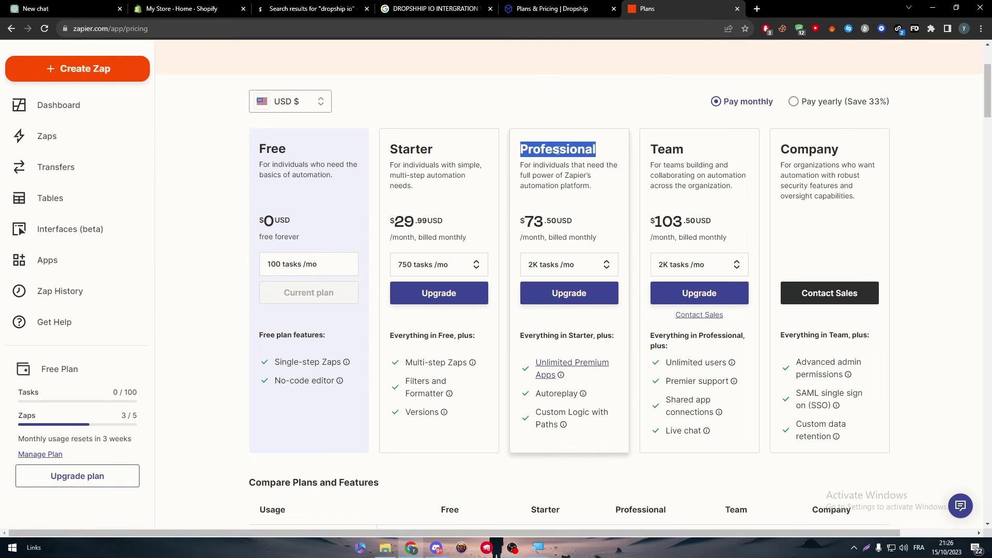
left_click(528, 10)
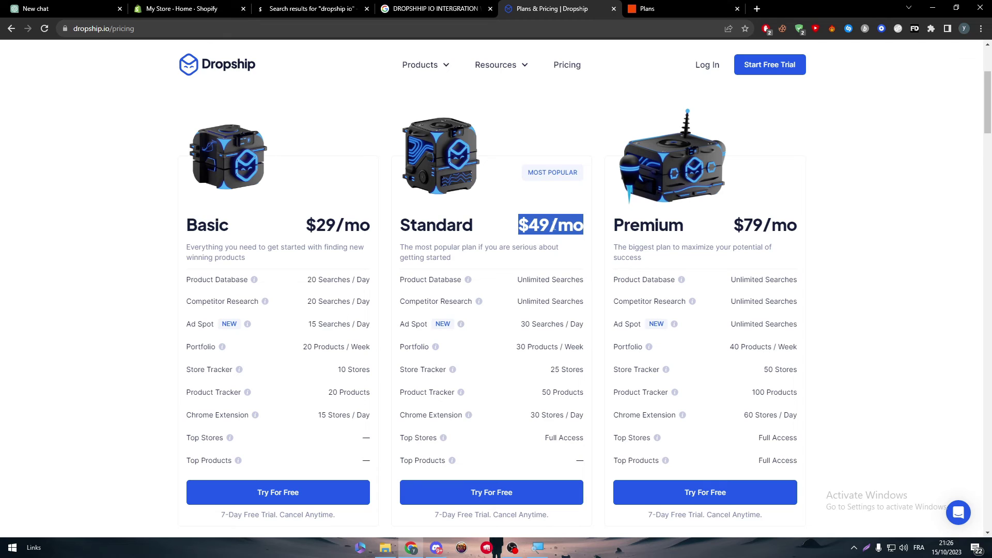
left_click_drag(402, 231, 473, 228)
left_click(269, 229)
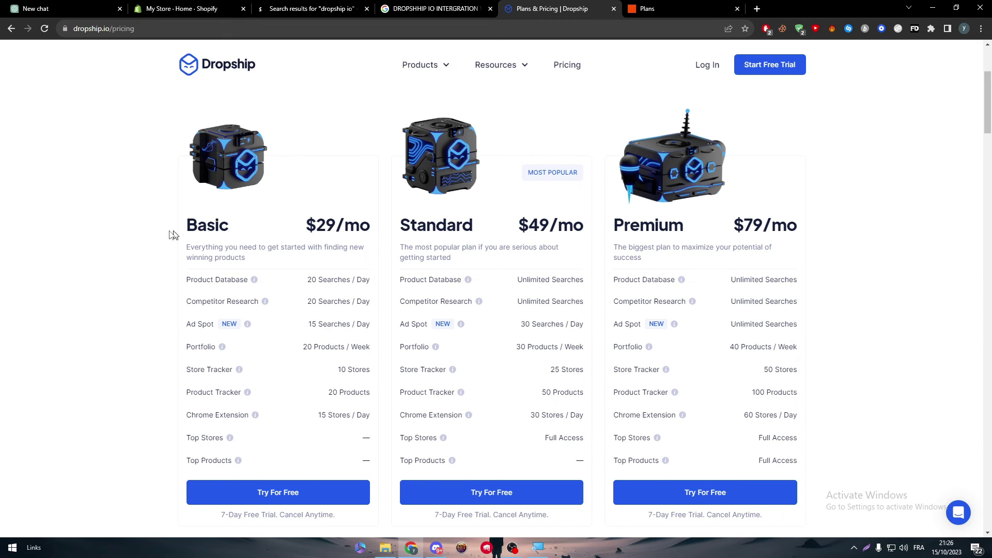